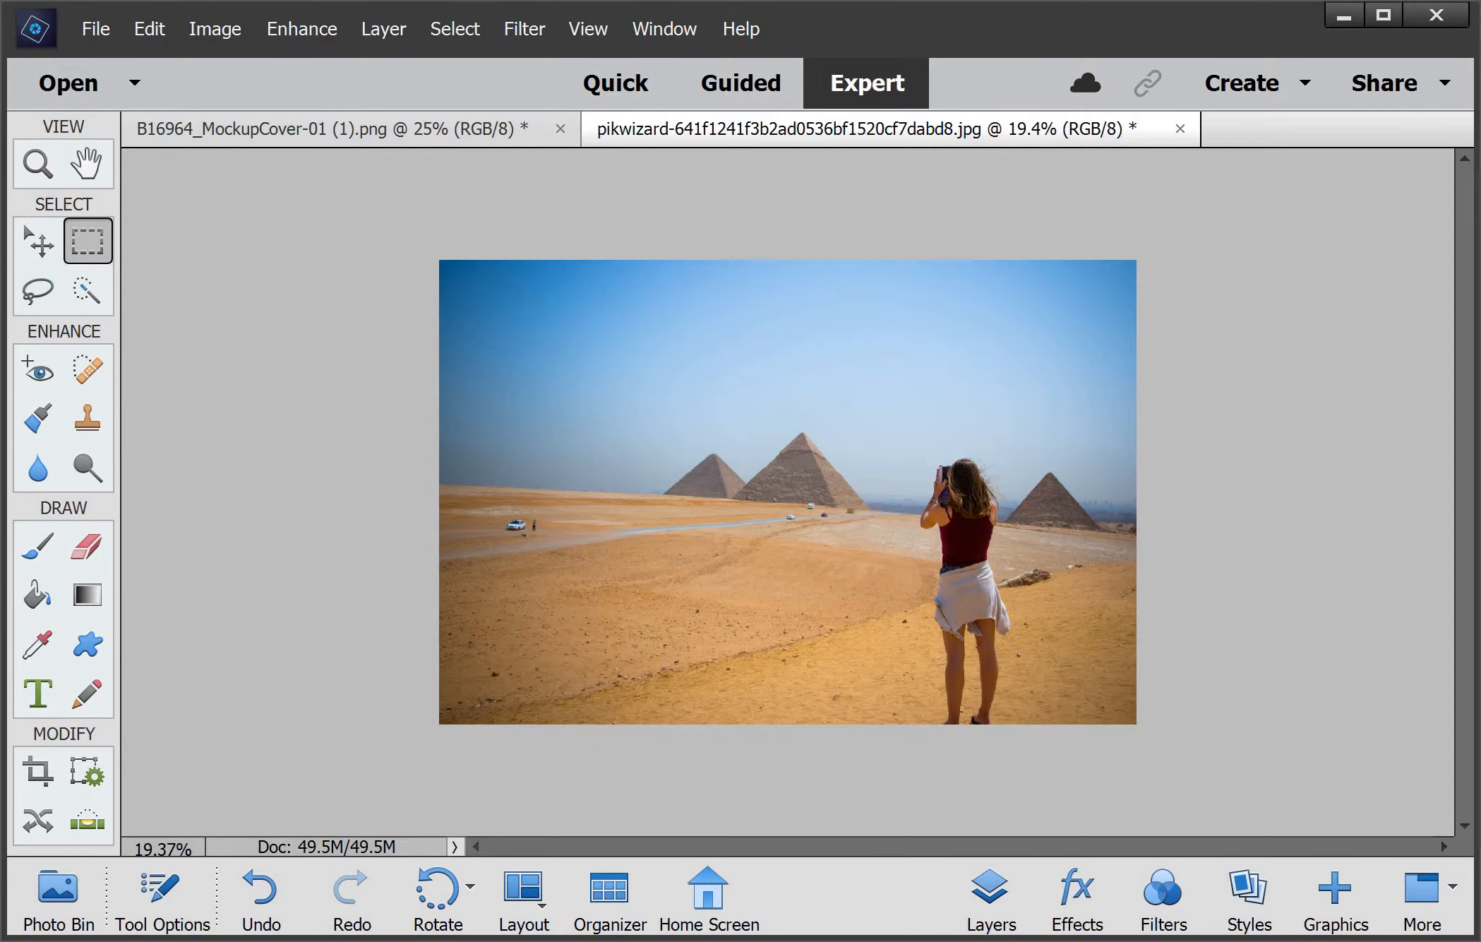
# Open the pyramids photo in the Move & Scale Object guided edit from the Basics category
pyautogui.hotkey('ctrl', '+')
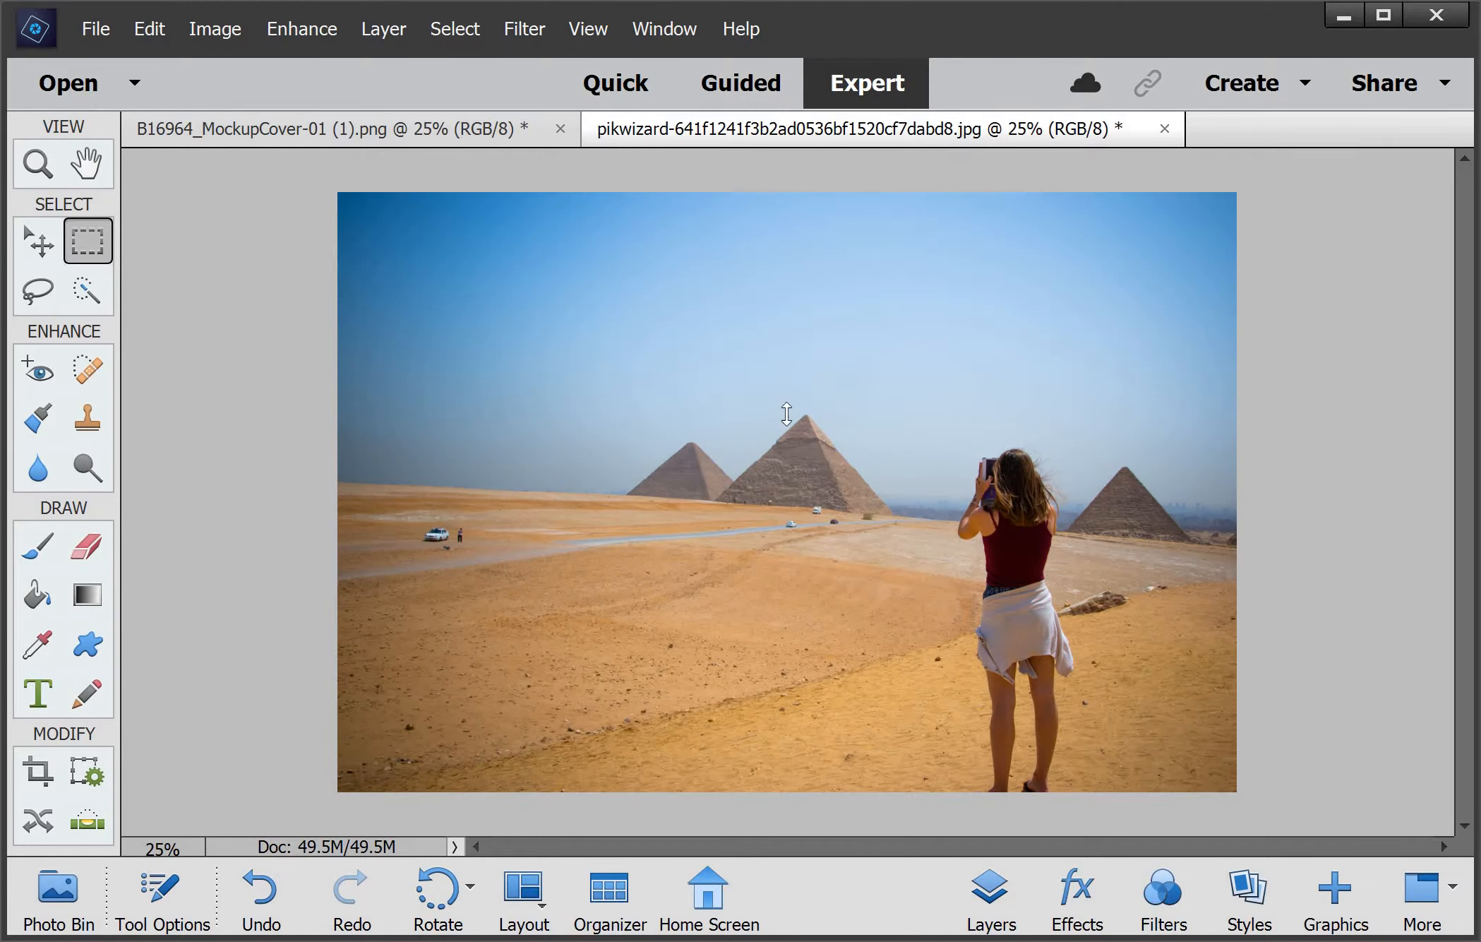
pyautogui.hotkey('ctrl', '+')
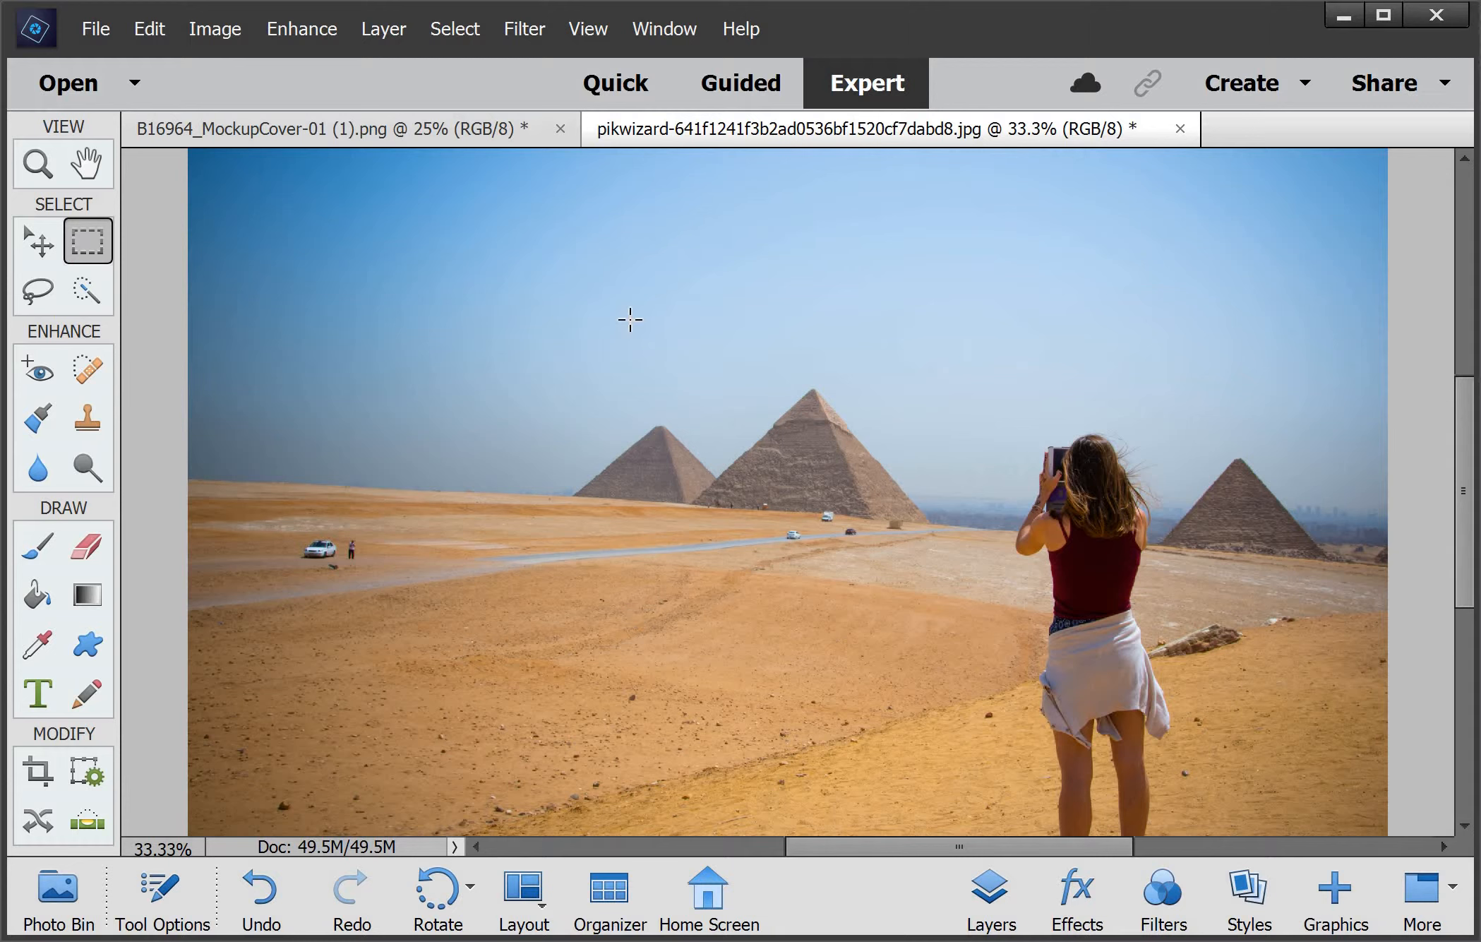
pyautogui.click(743, 92)
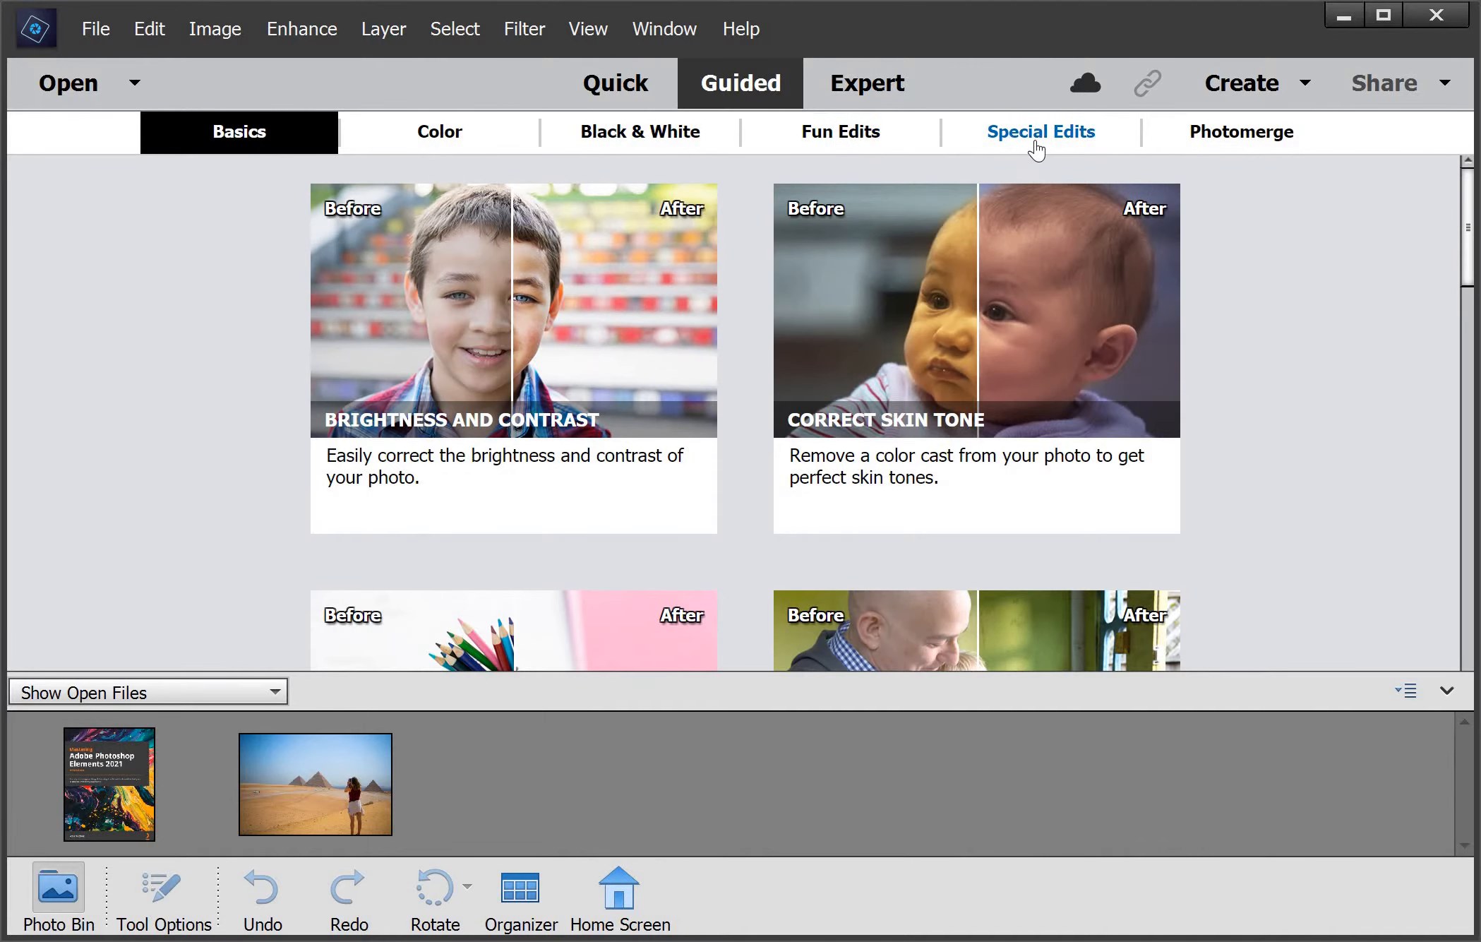
pyautogui.scroll(-5, 1437, 521)
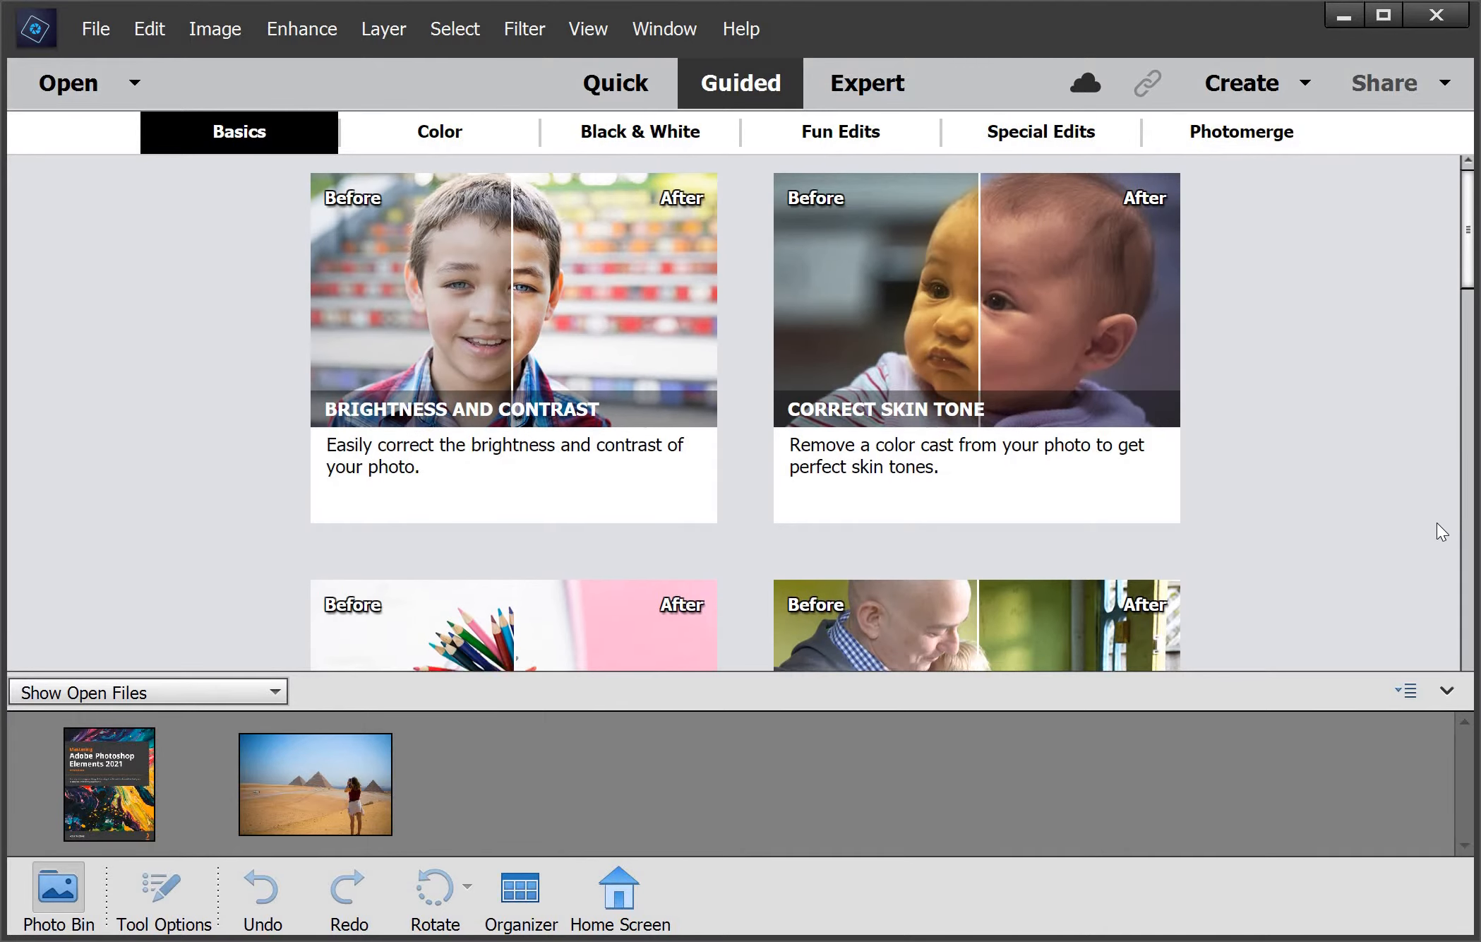
pyautogui.scroll(-2, 1207, 382)
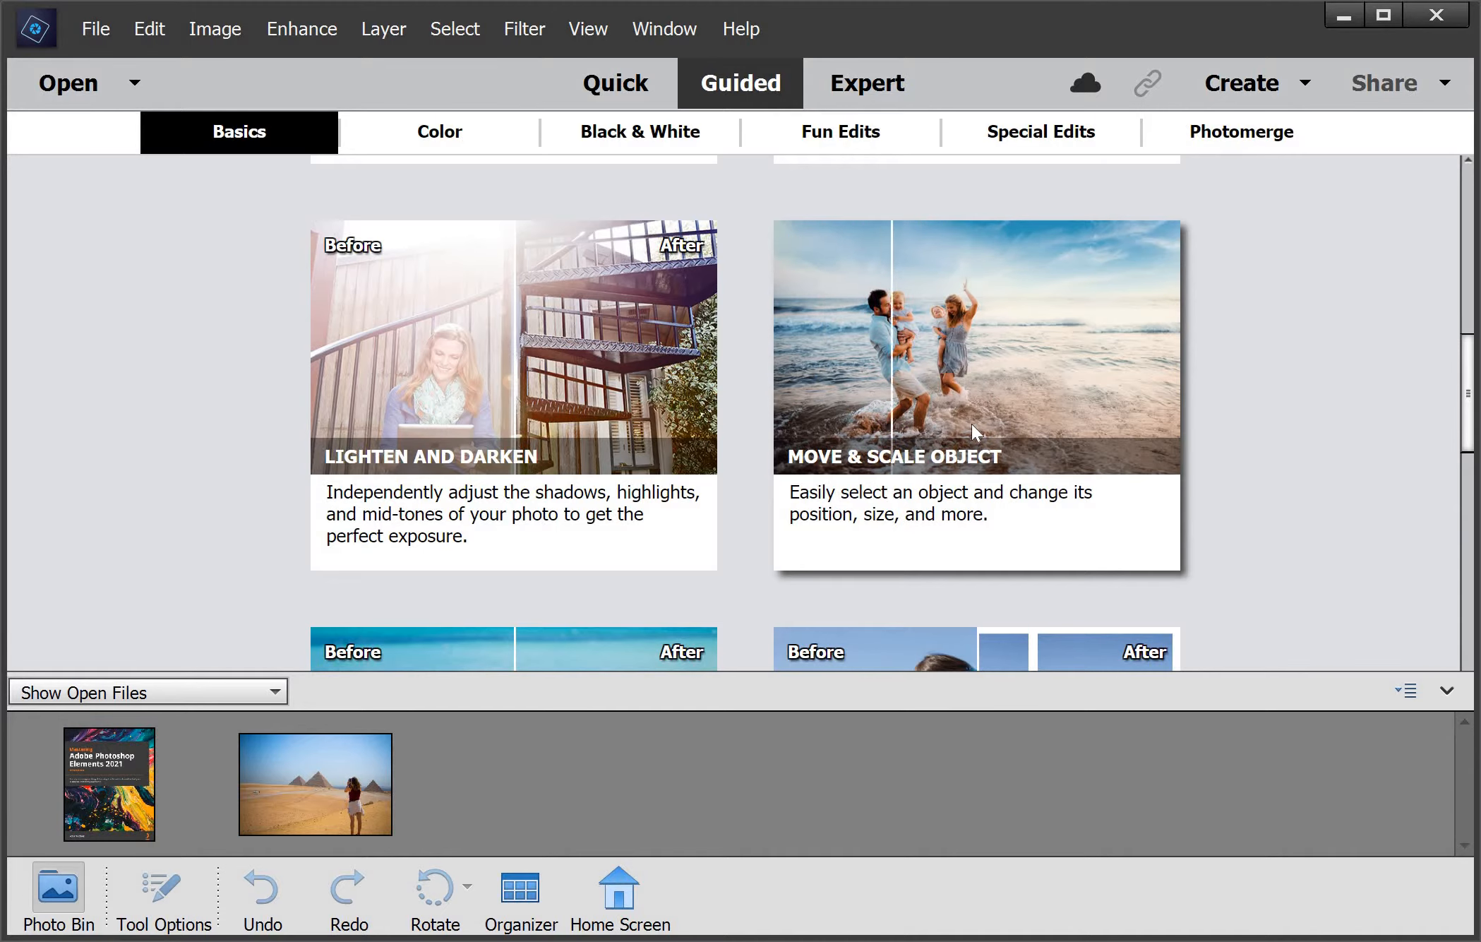
pyautogui.click(1001, 431)
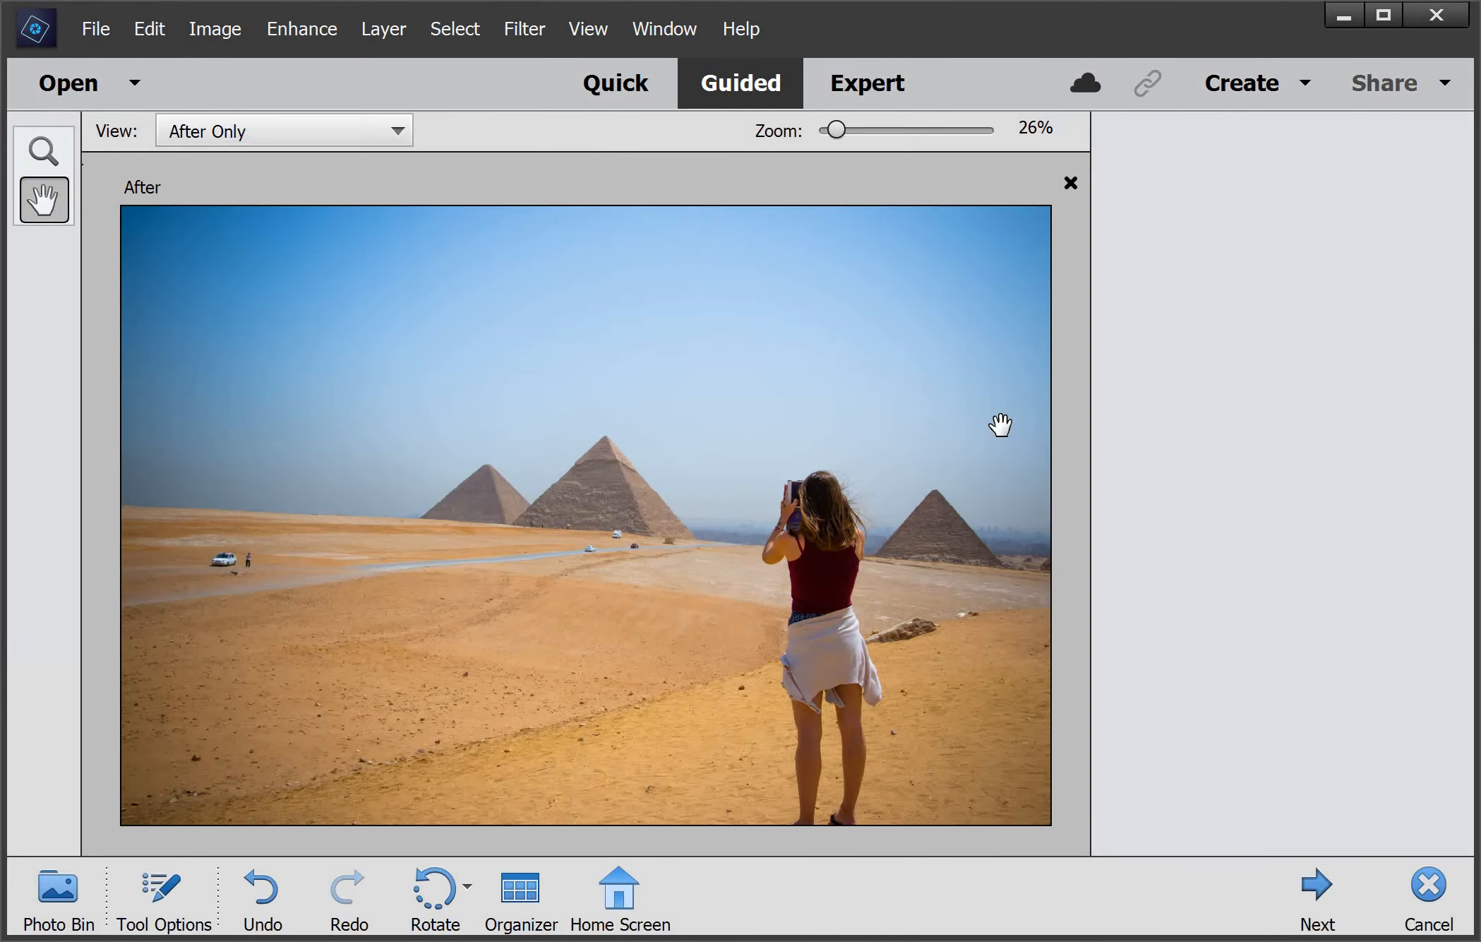
# Compare the photo in the Before & After - Horizontal view, and show it in the Before Only view
pyautogui.click(326, 140)
pyautogui.click(321, 205)
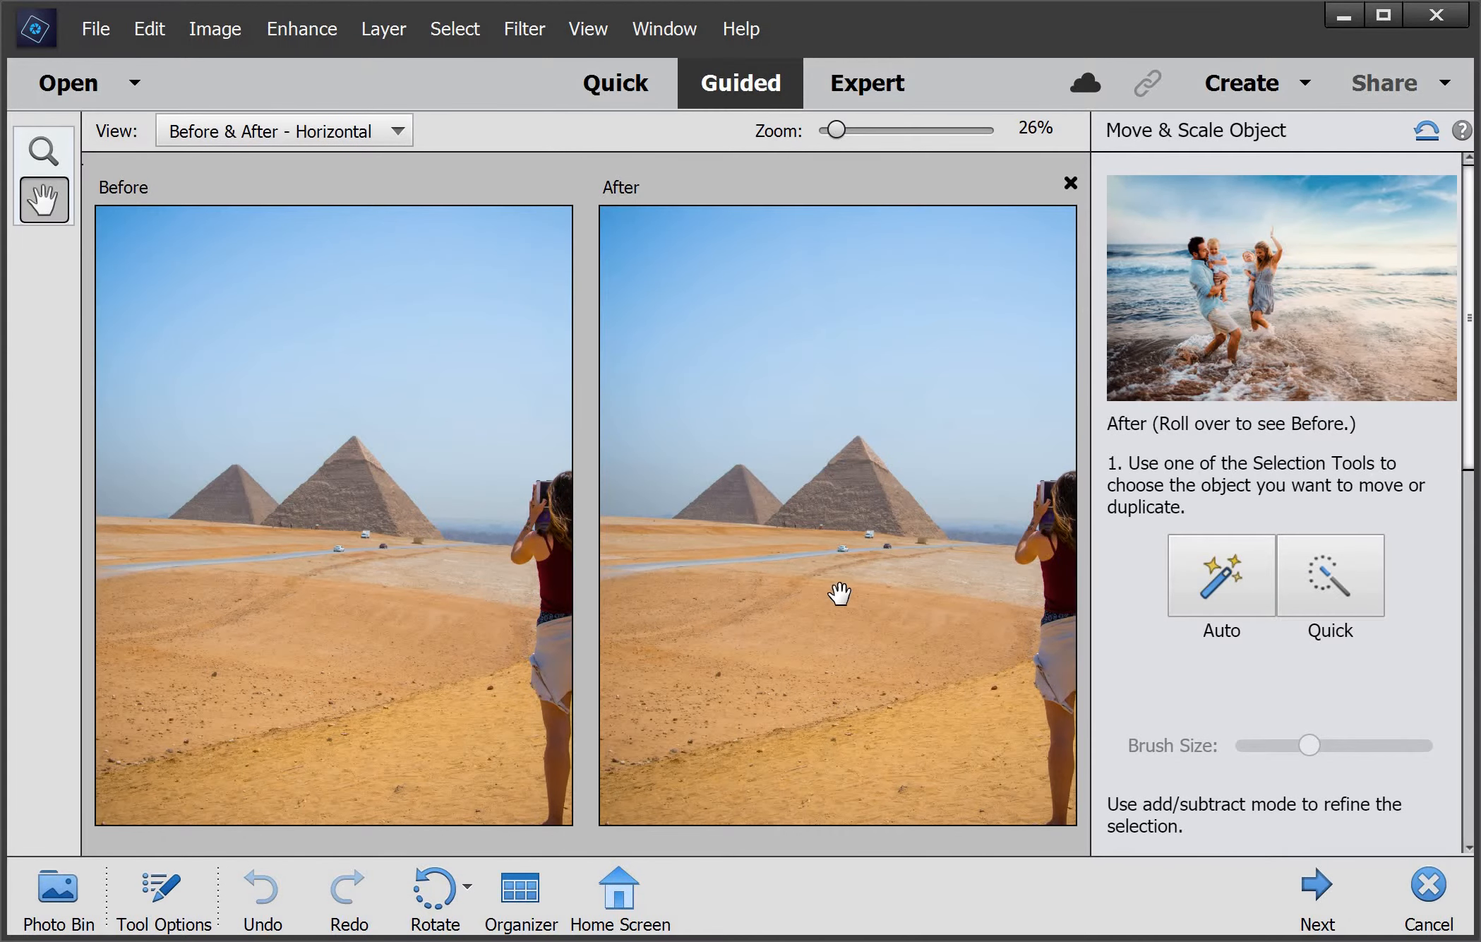
pyautogui.moveTo(844, 567); pyautogui.dragTo(801, 557)
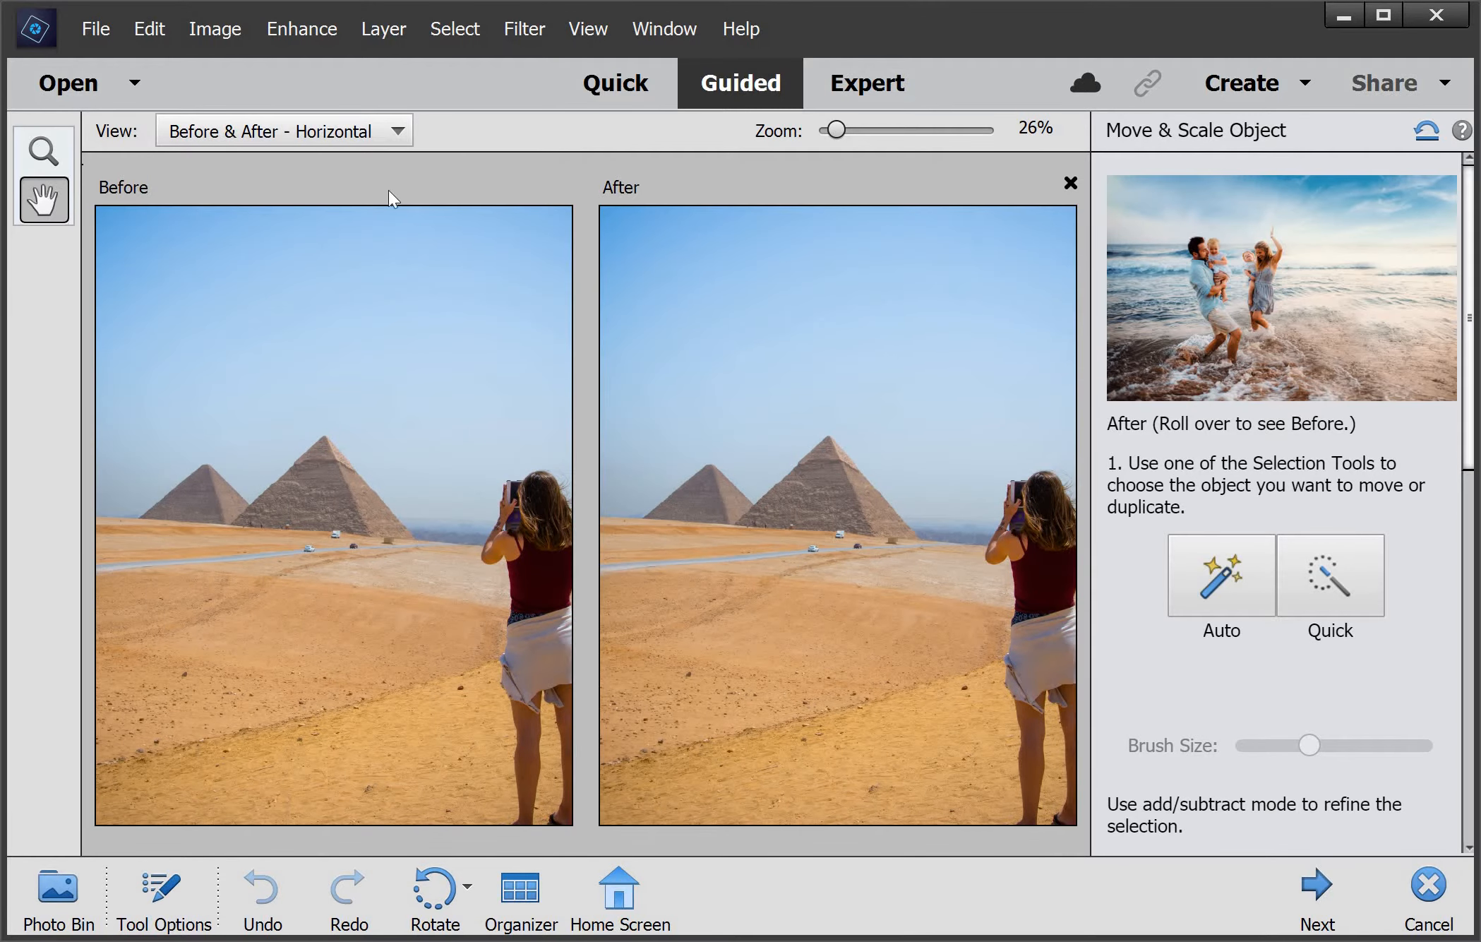
pyautogui.click(370, 133)
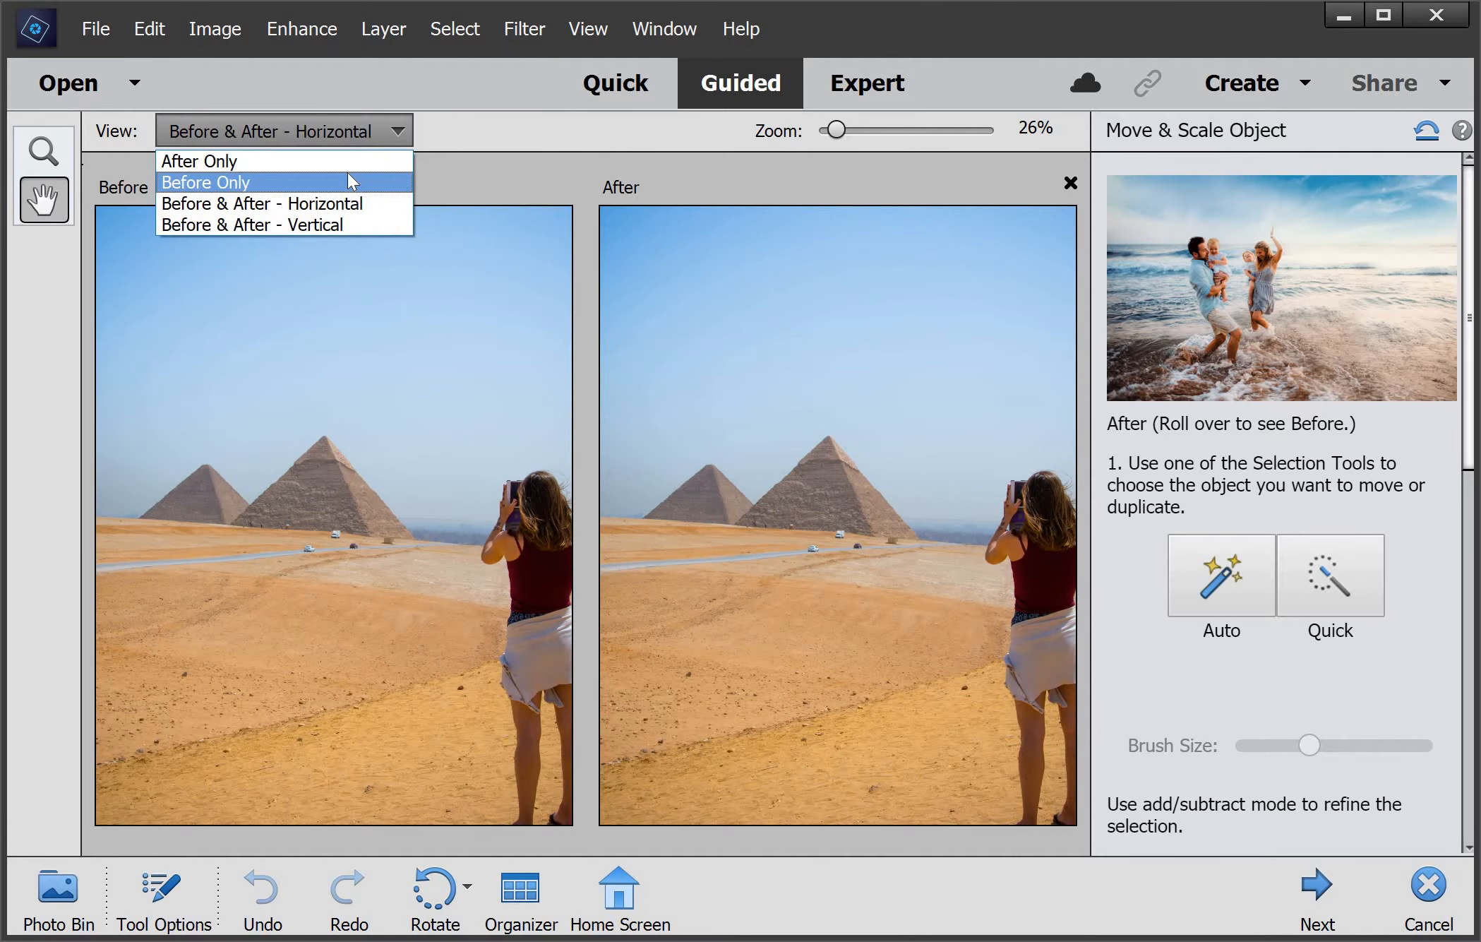
pyautogui.click(348, 180)
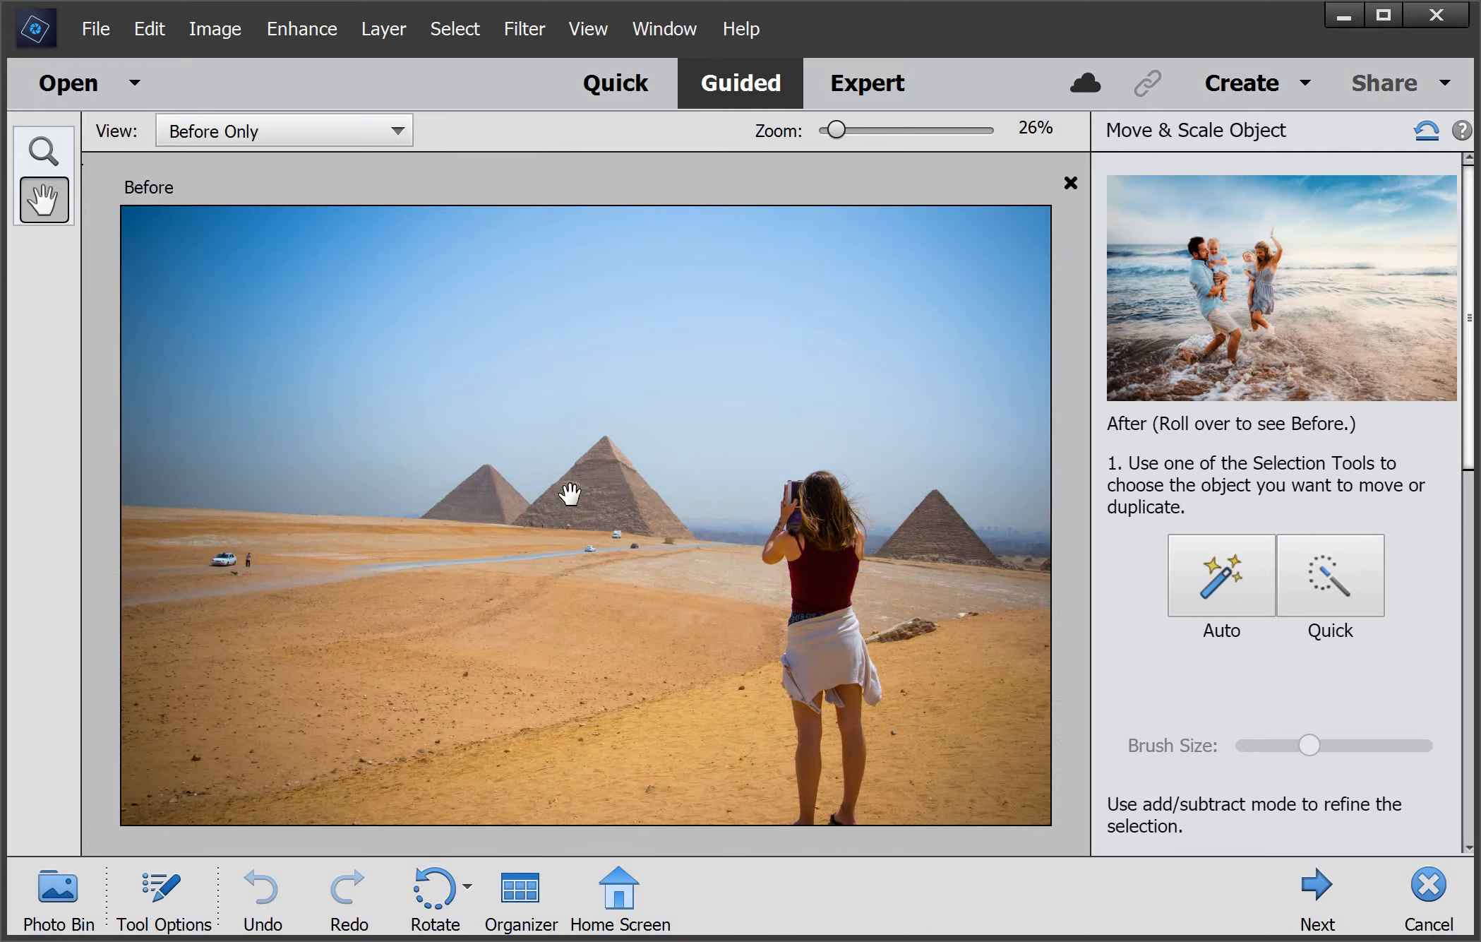
# Select the large central pyramid with the Quick selection tool in the After Only view
pyautogui.moveTo(1271, 315)
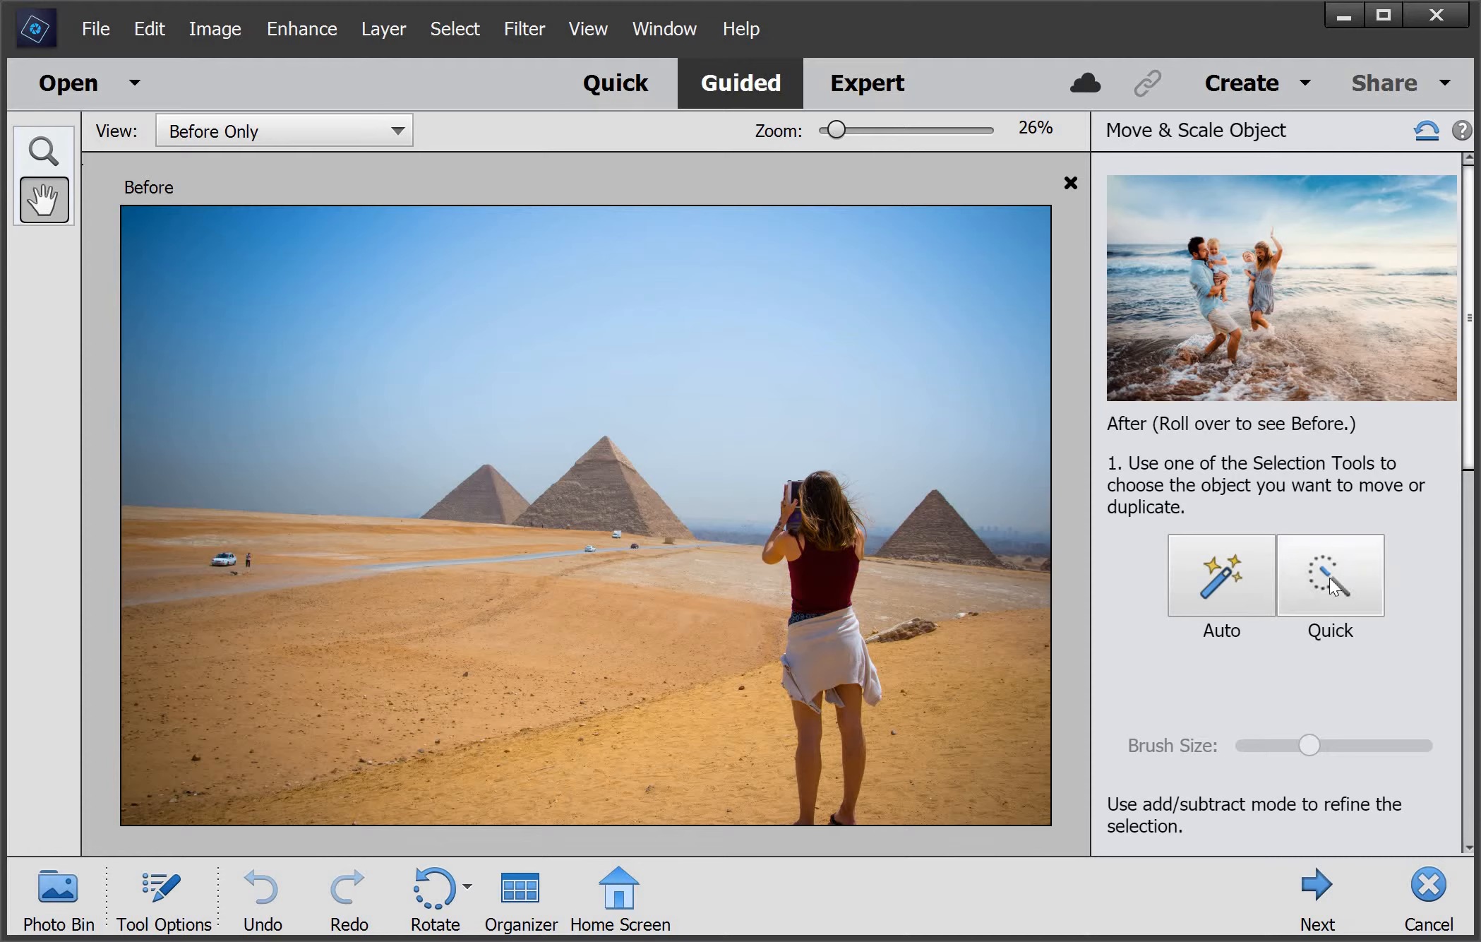
pyautogui.press('a')
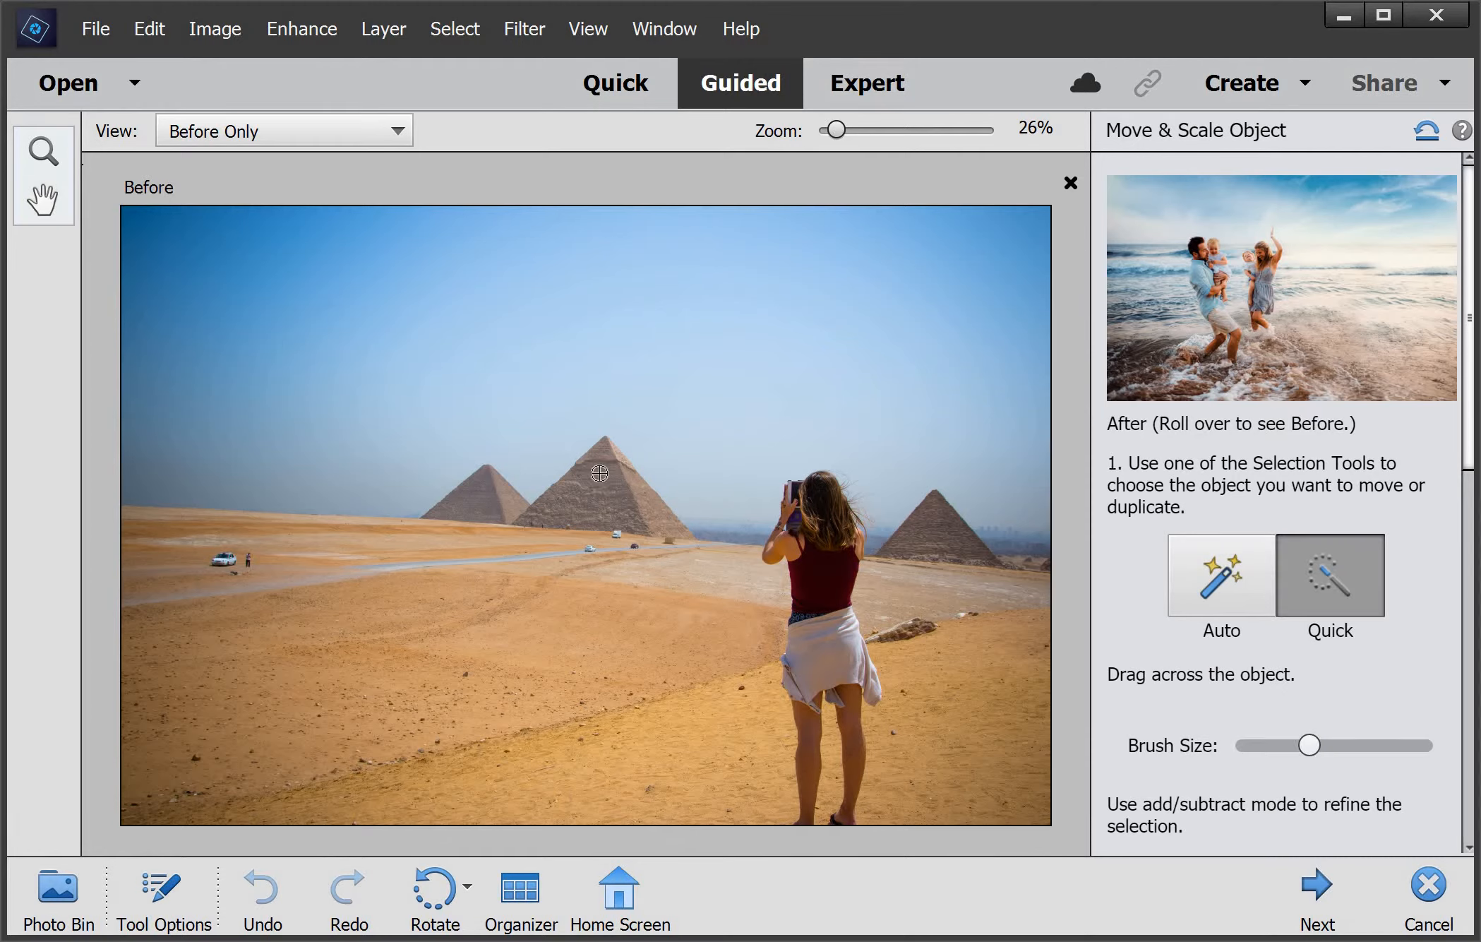
pyautogui.click(309, 131)
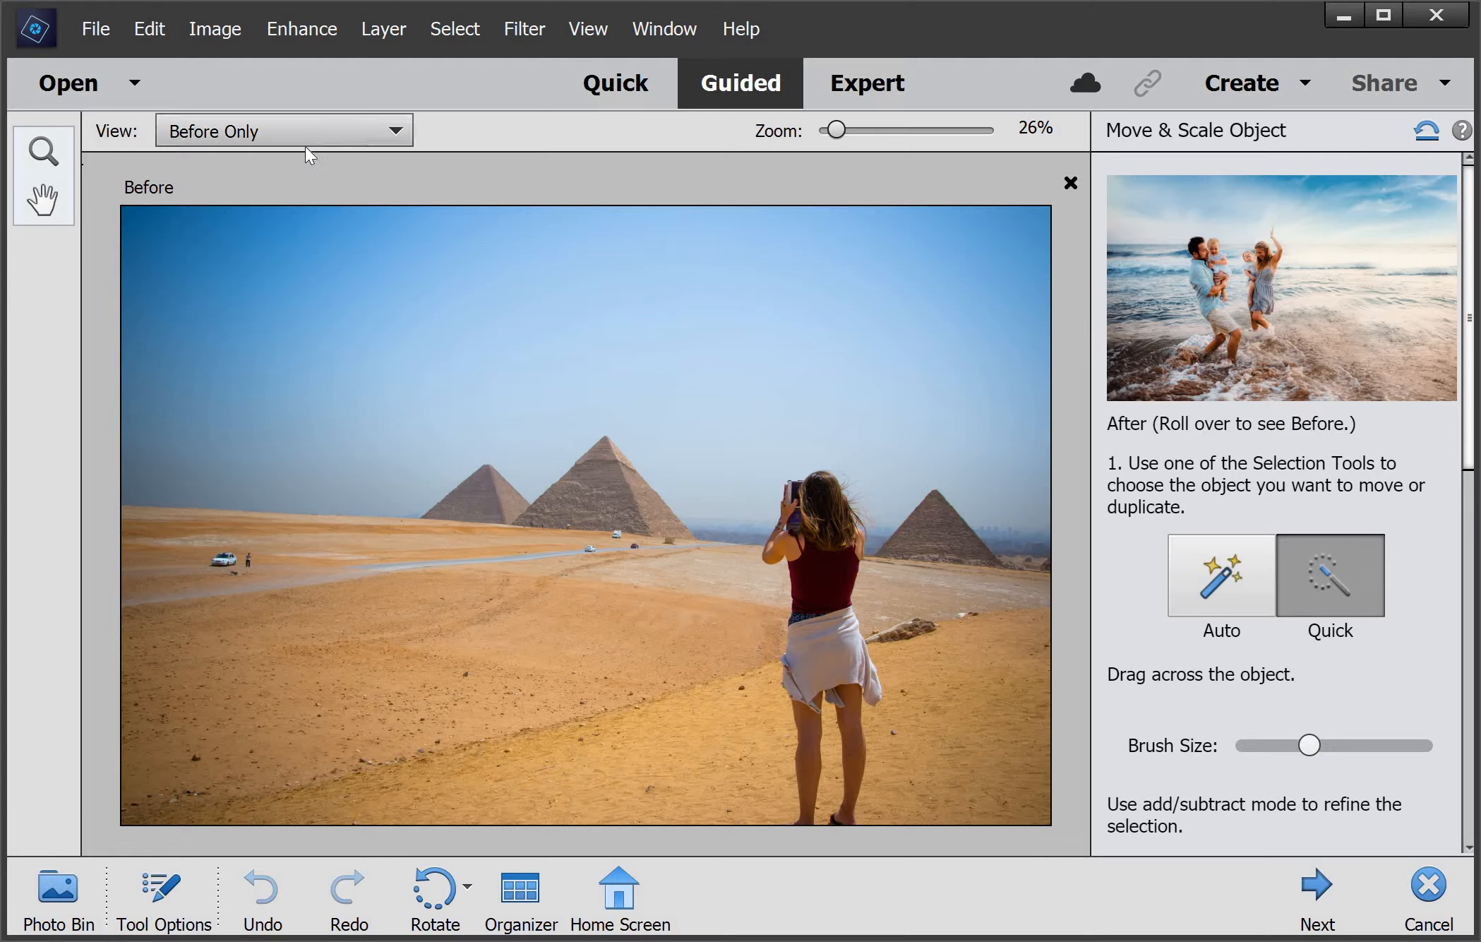
pyautogui.click(302, 156)
pyautogui.moveTo(569, 502)
pyautogui.mouseDown()
pyautogui.moveTo(594, 471)
pyautogui.moveTo(585, 549)
pyautogui.moveTo(694, 581)
pyautogui.moveTo(691, 537)
pyautogui.mouseUp()
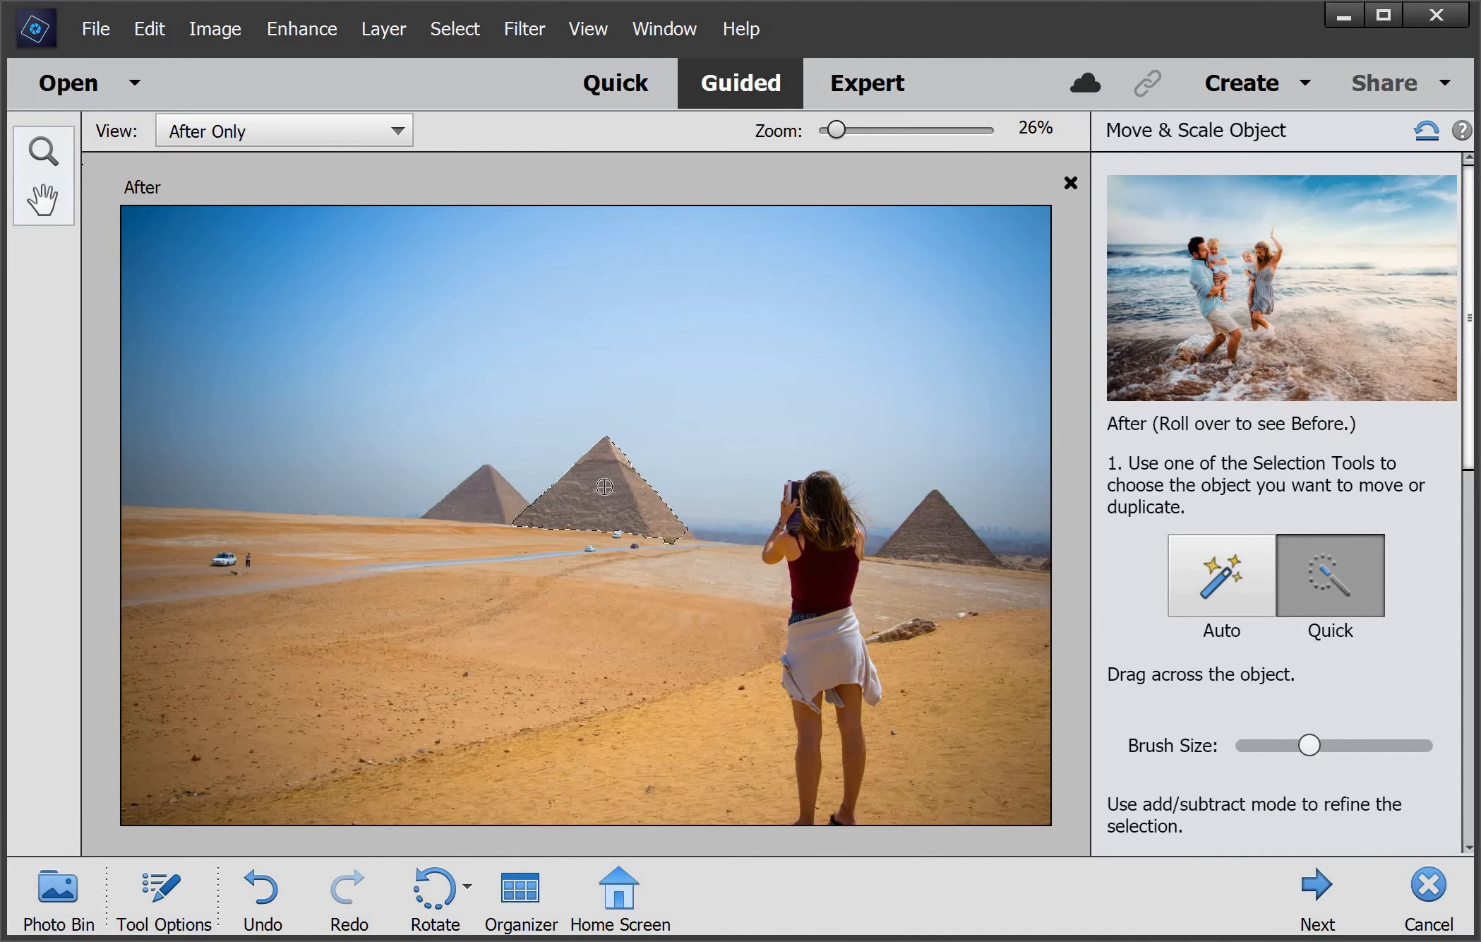
# Reduce the selection brush size and subtract the excess sand at both base corners from the pyramid selection
pyautogui.scroll(3, 605, 494)
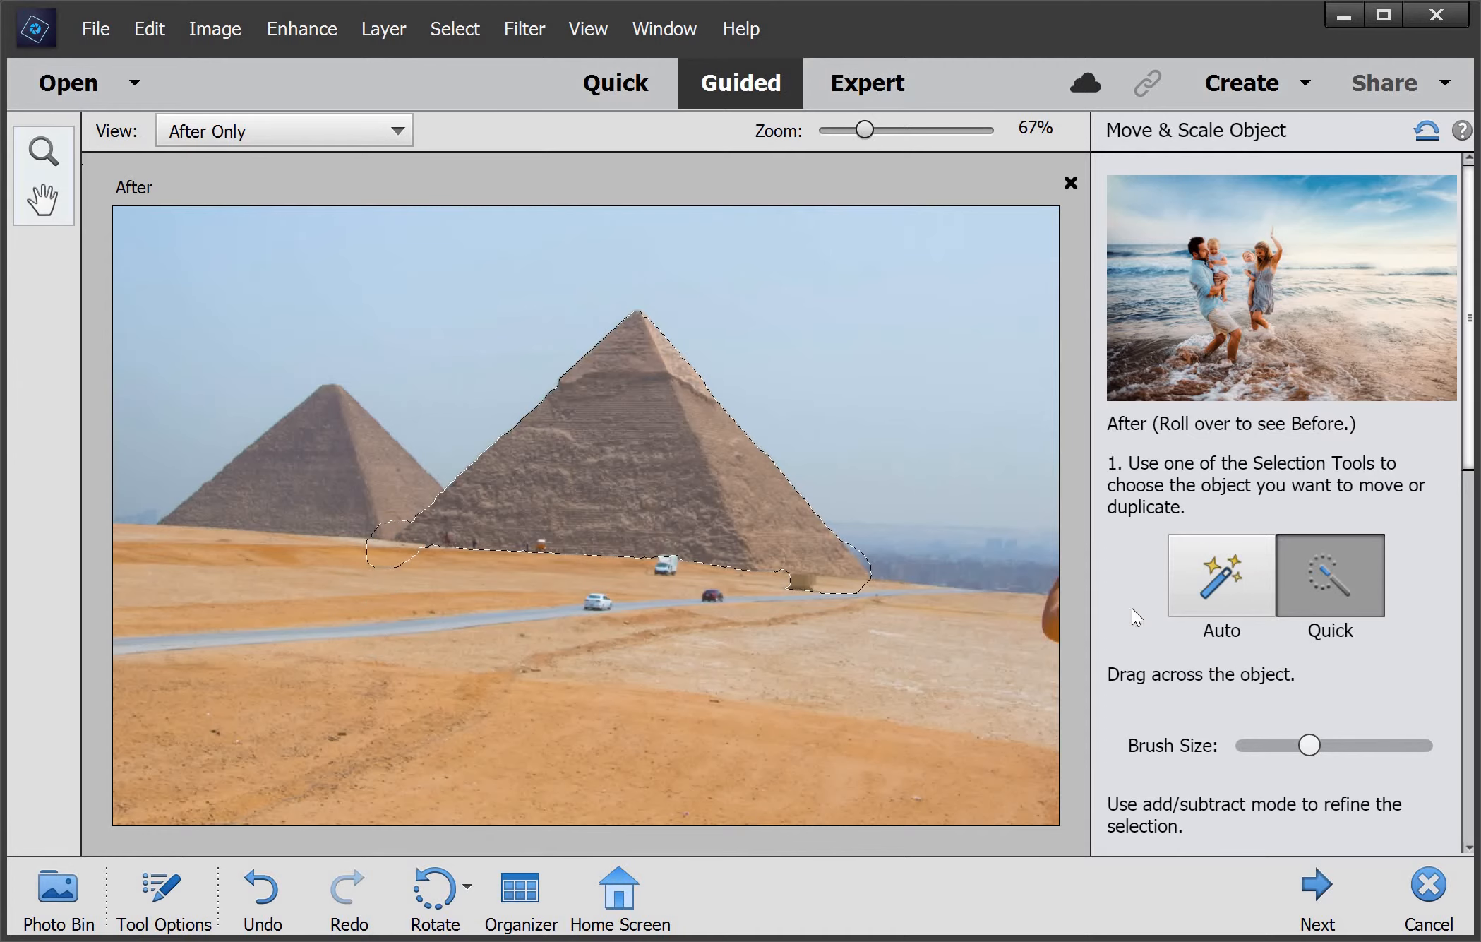
pyautogui.scroll(-5, 1405, 610)
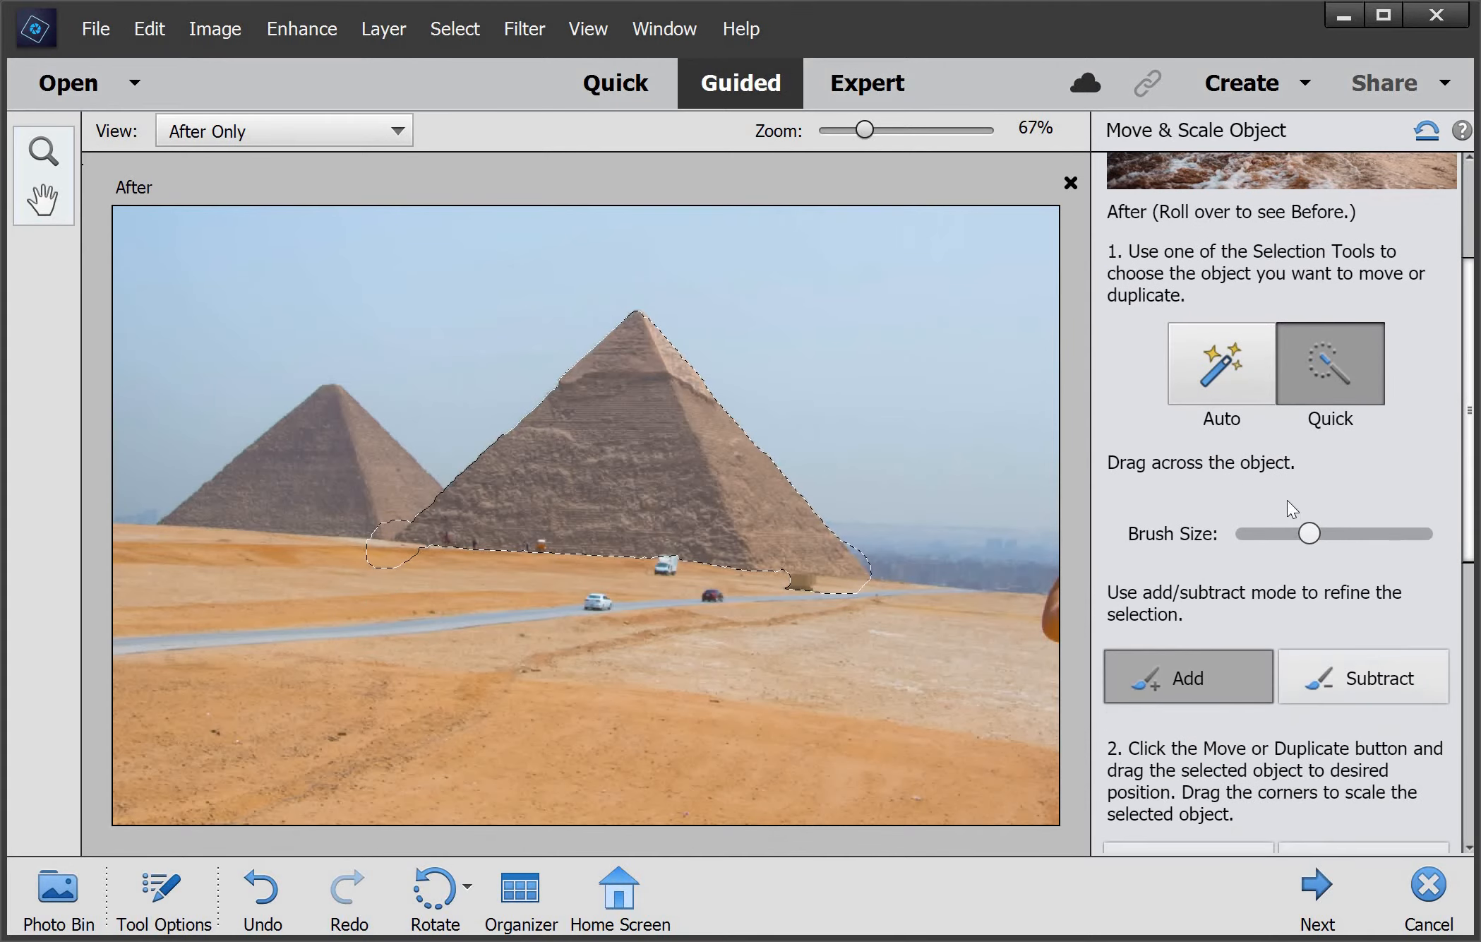
pyautogui.click(1274, 396)
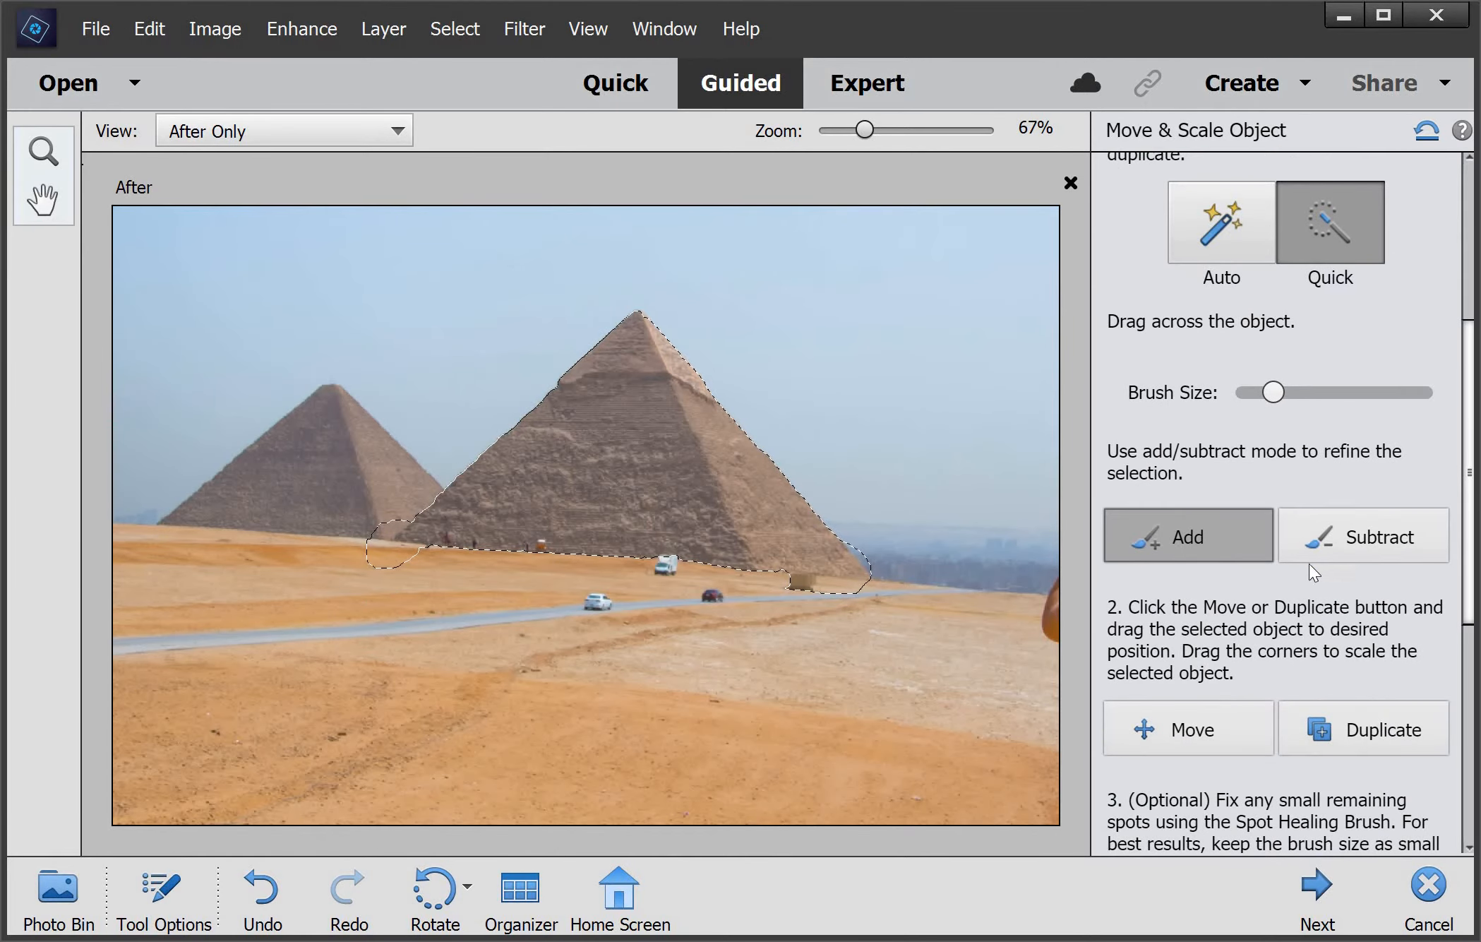
pyautogui.click(1313, 542)
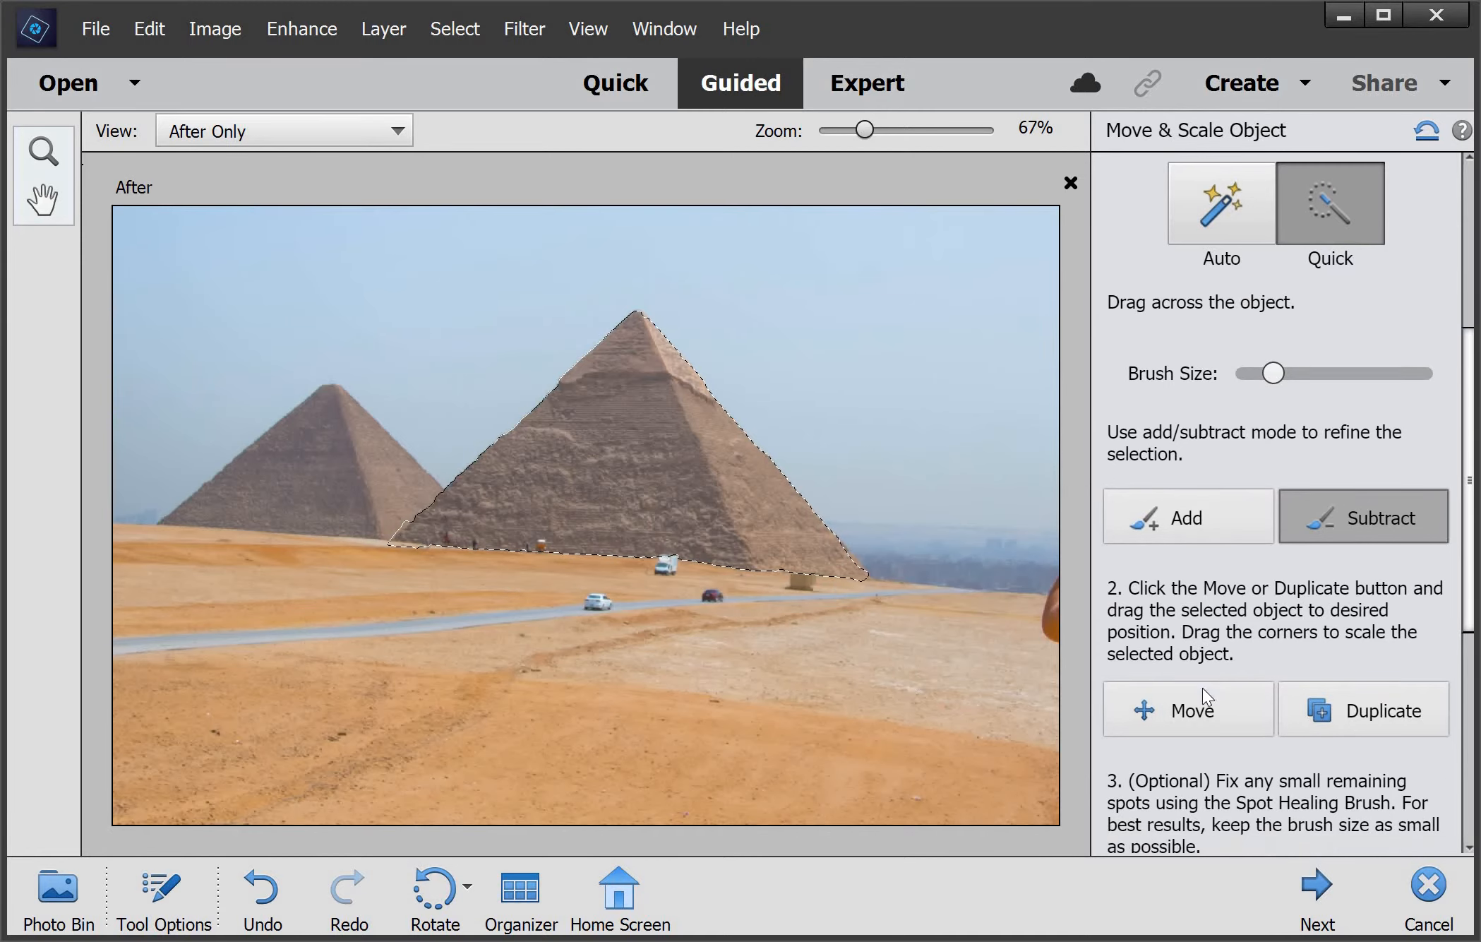
# Try moving the selected pyramid down and to the left onto the sand, and undo the move
pyautogui.scroll(-3, 1202, 687)
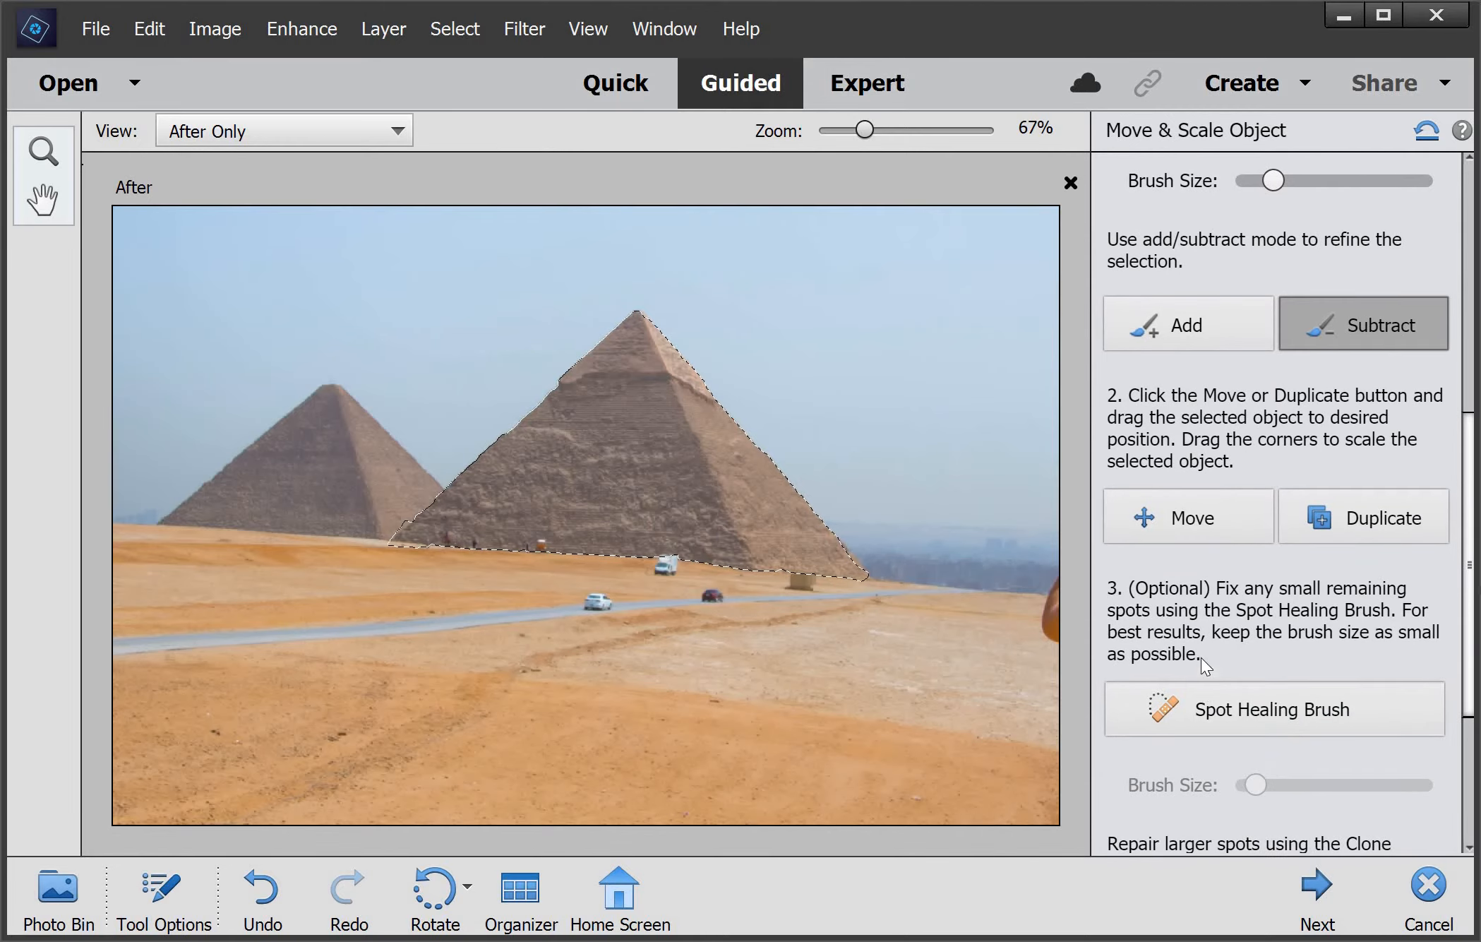
pyautogui.click(1175, 516)
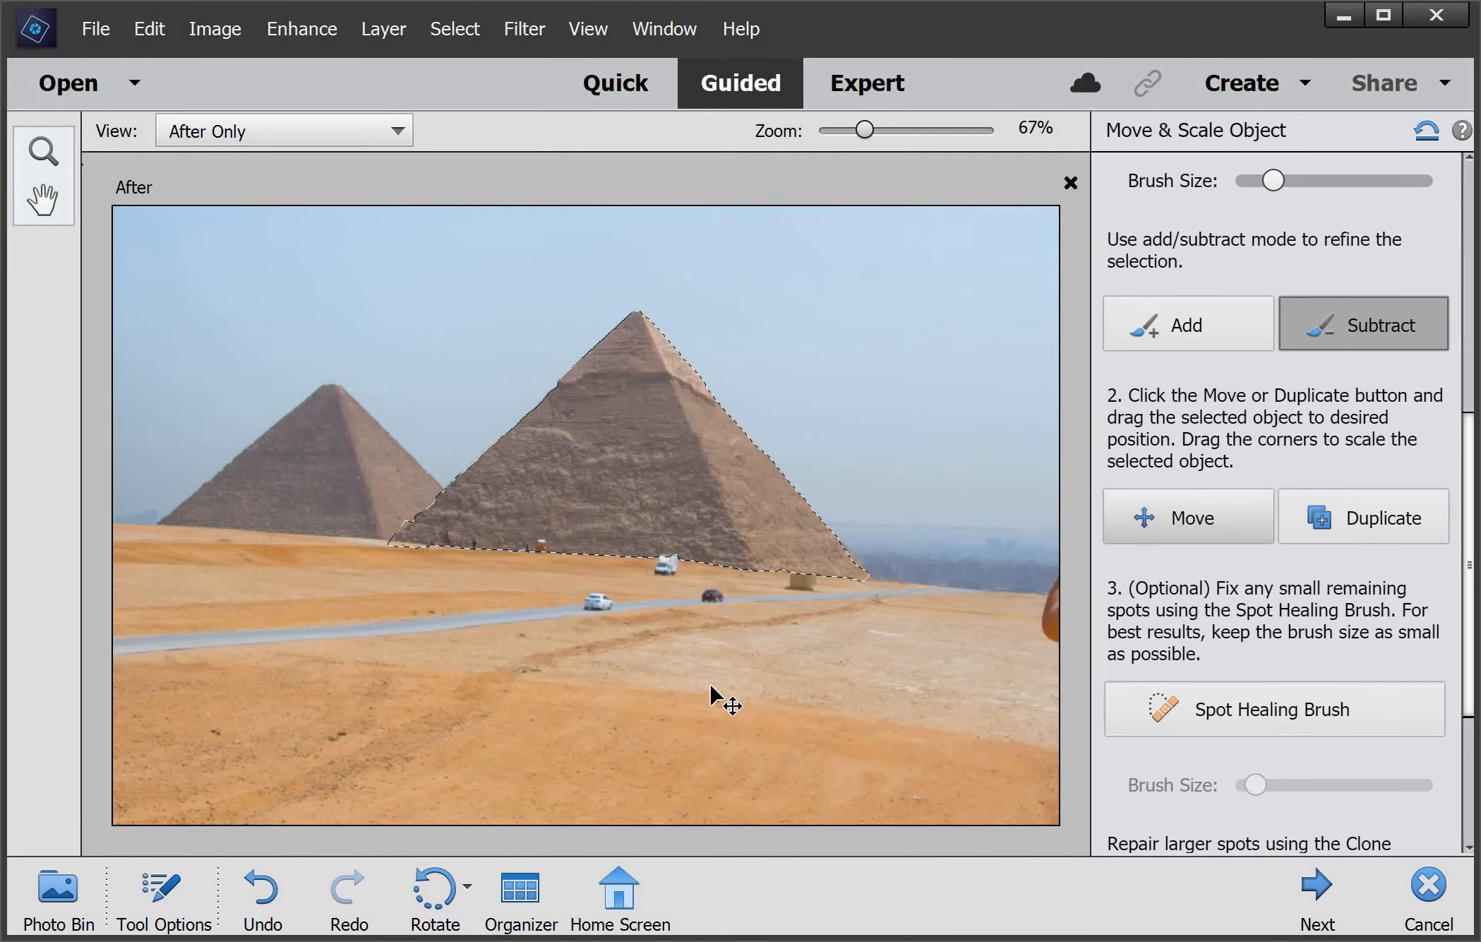
pyautogui.moveTo(611, 548); pyautogui.dragTo(505, 659)
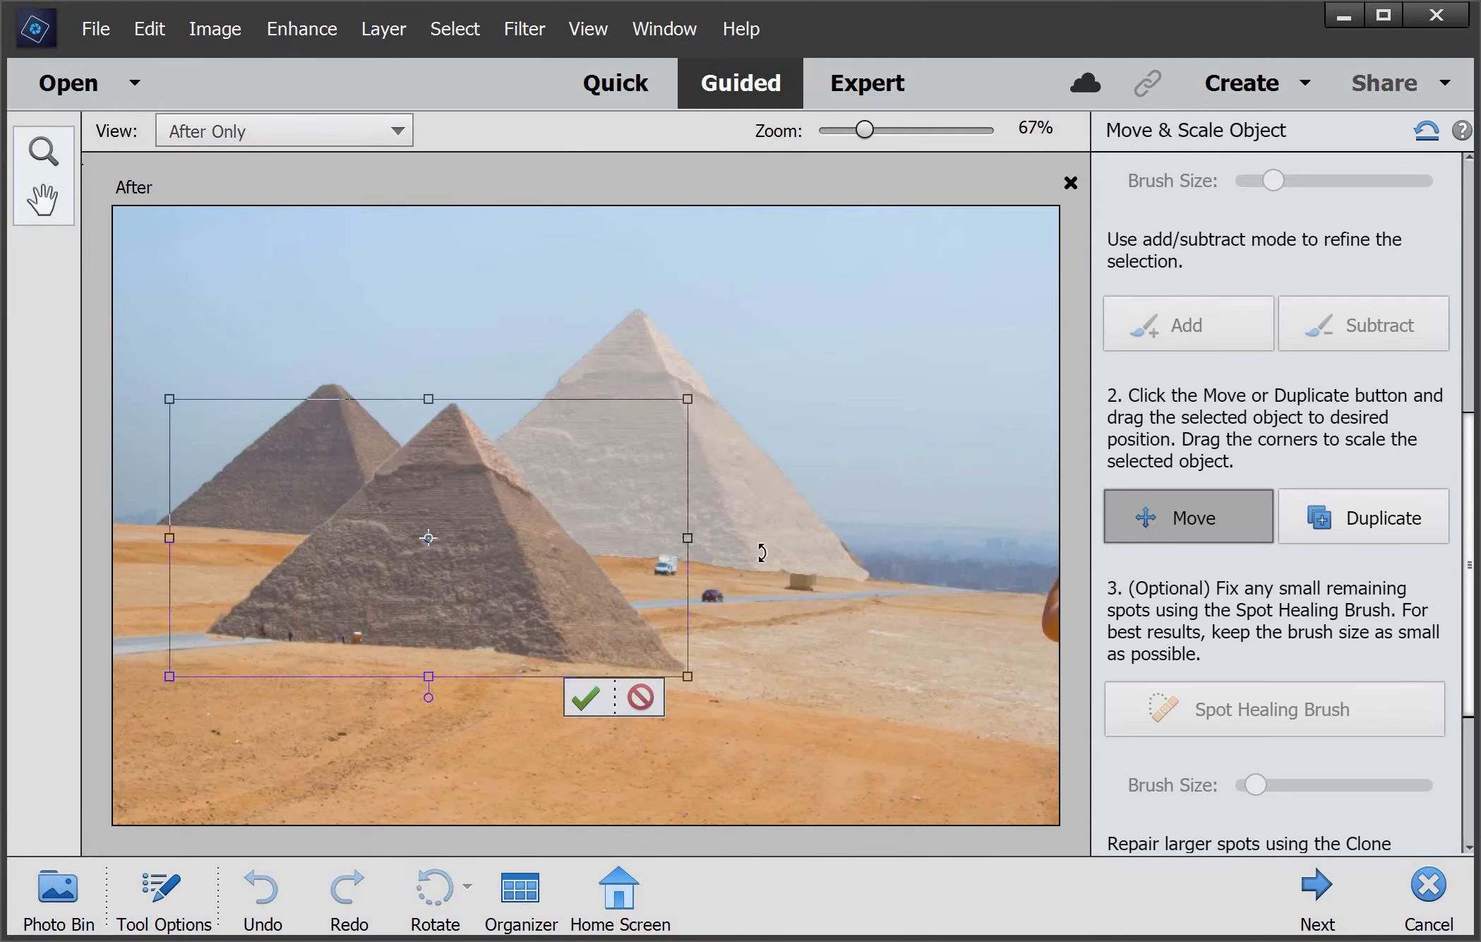
pyautogui.click(585, 697)
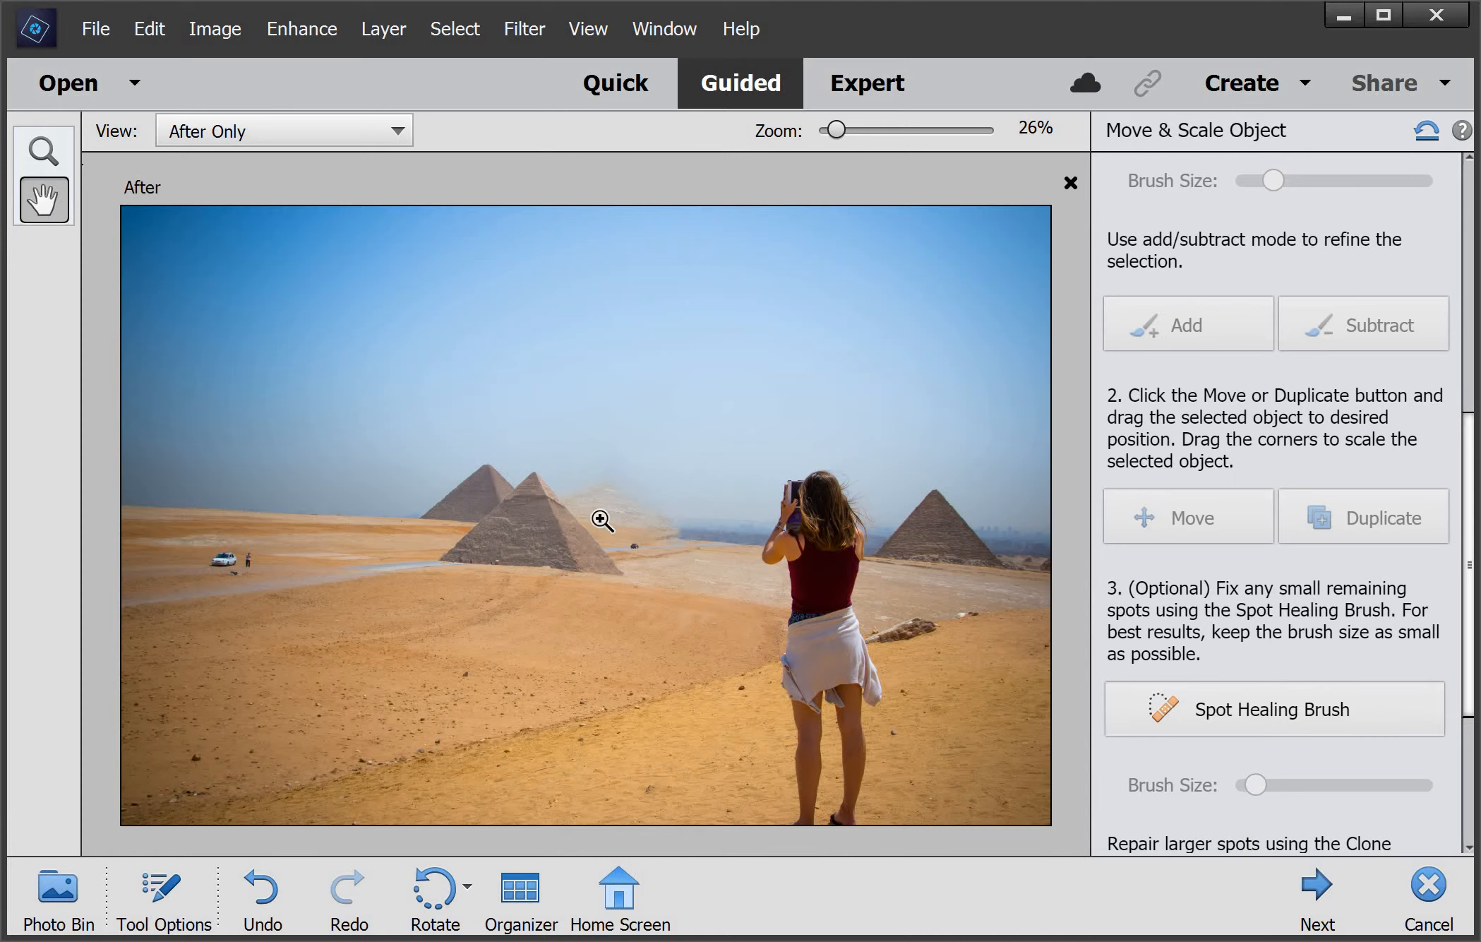
pyautogui.hotkey('ctrl', 'z')
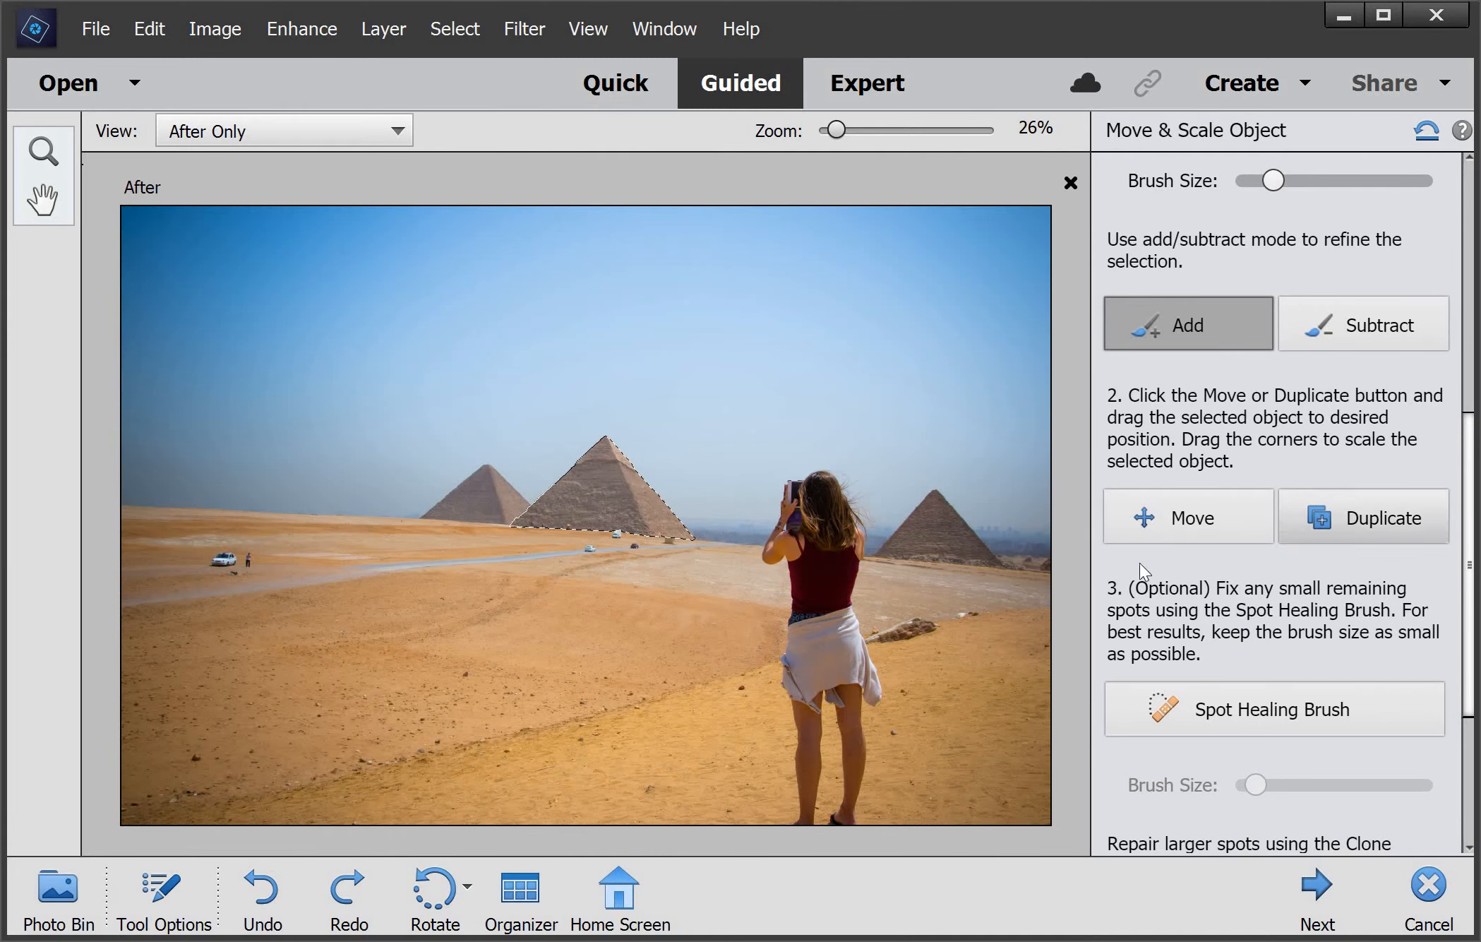
# Place an enlarged duplicate of the selected pyramid, about 14.3 by 7.7 cm, on the horizon at the photo's far left, rotated slightly counterclockwise
pyautogui.click(1362, 517)
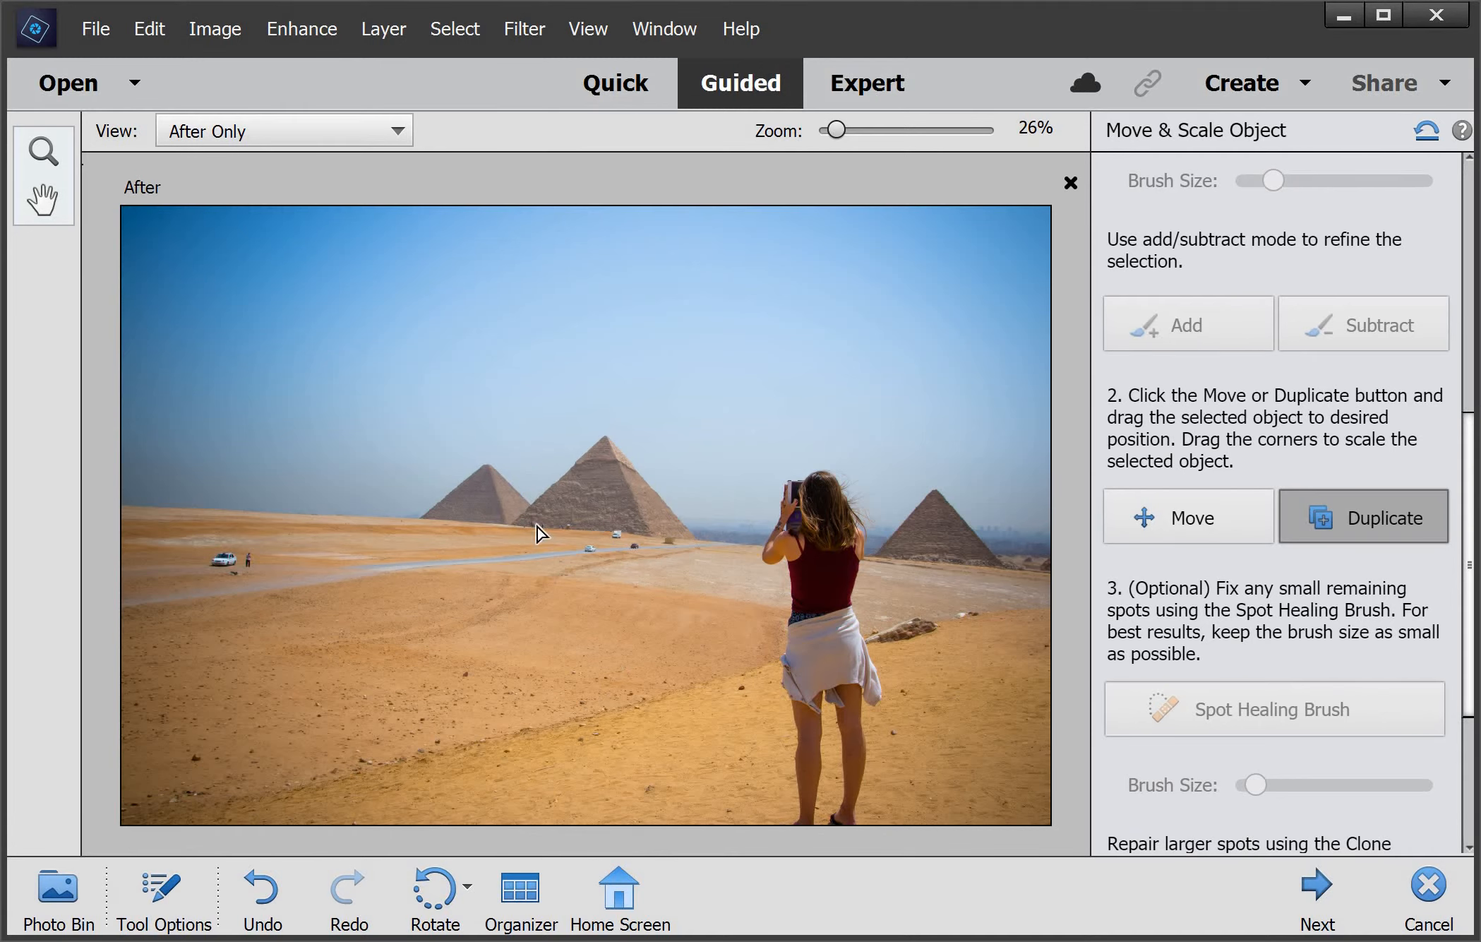
pyautogui.moveTo(539, 533); pyautogui.dragTo(443, 549)
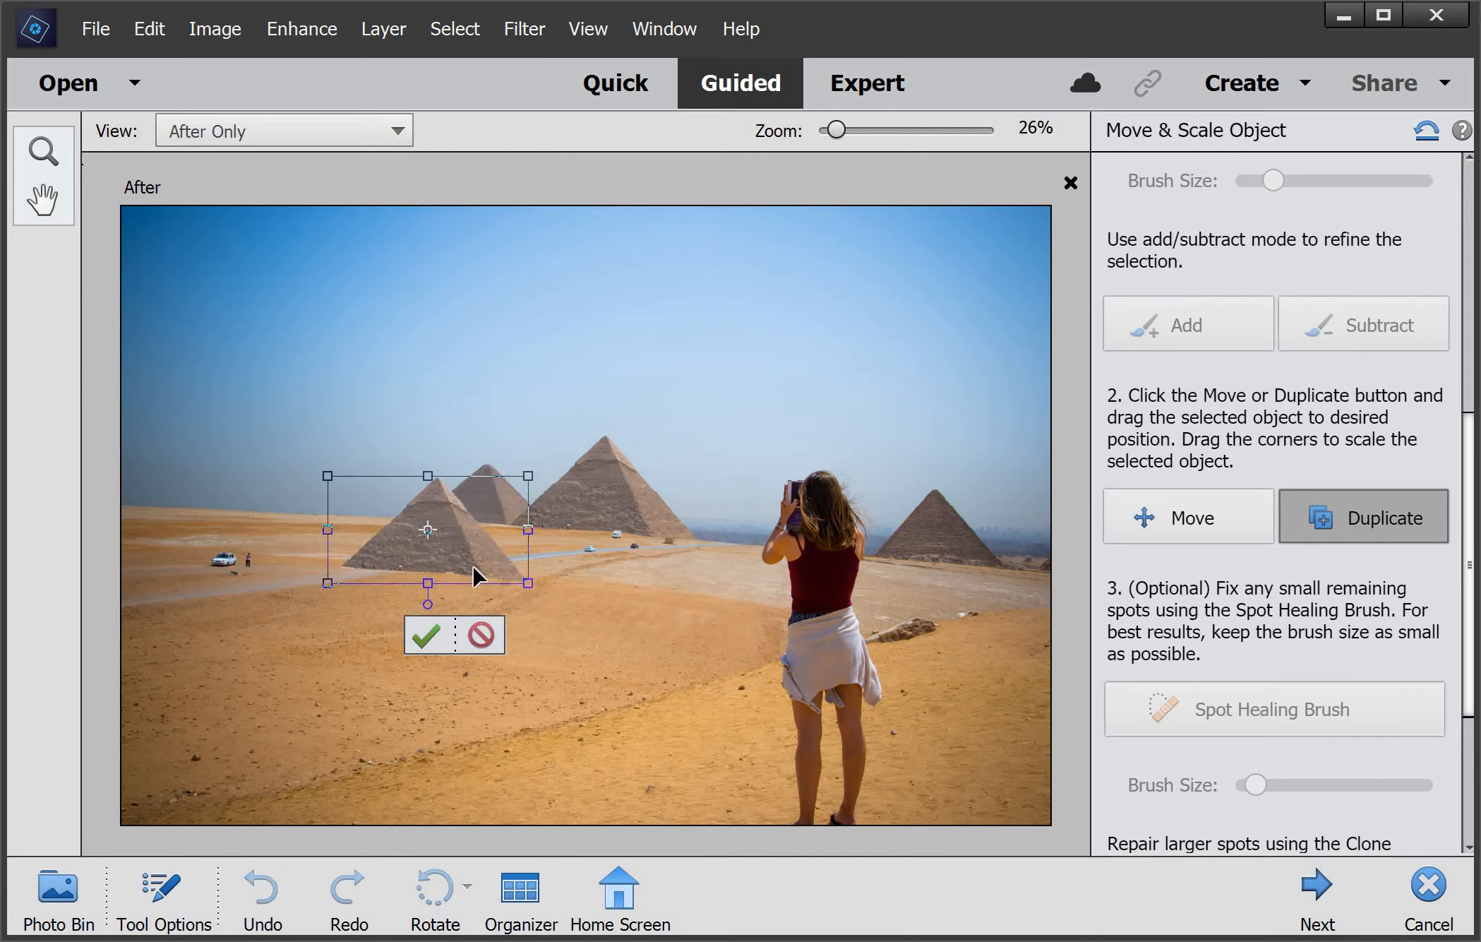
pyautogui.moveTo(375, 526); pyautogui.dragTo(107, 370)
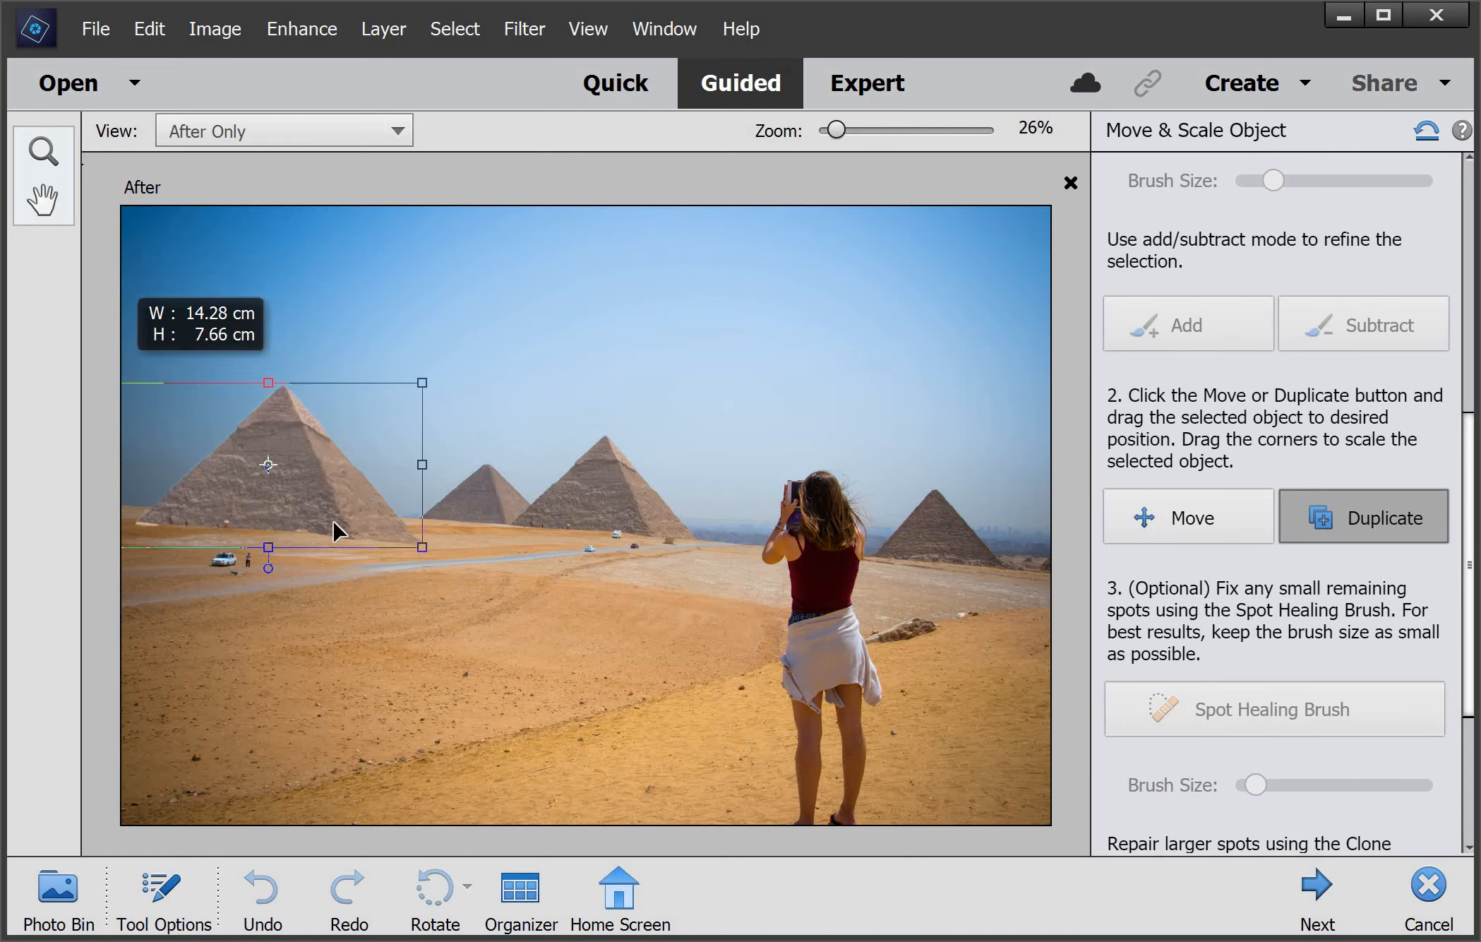
pyautogui.moveTo(320, 496); pyautogui.dragTo(332, 518)
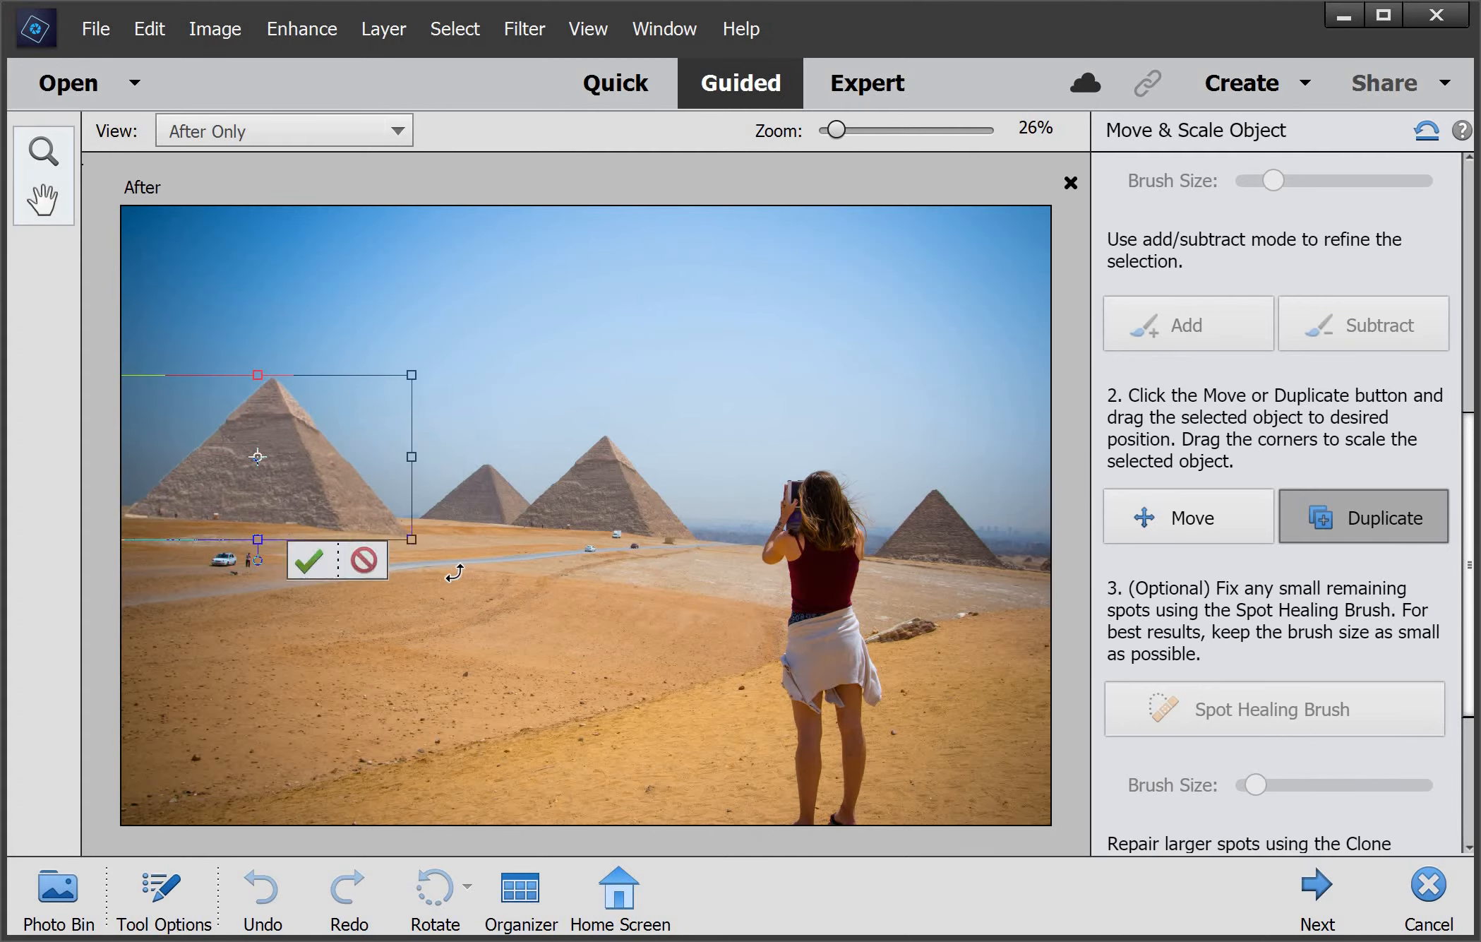
pyautogui.moveTo(453, 555)
pyautogui.mouseDown()
pyautogui.moveTo(466, 531)
pyautogui.moveTo(459, 556)
pyautogui.mouseUp()
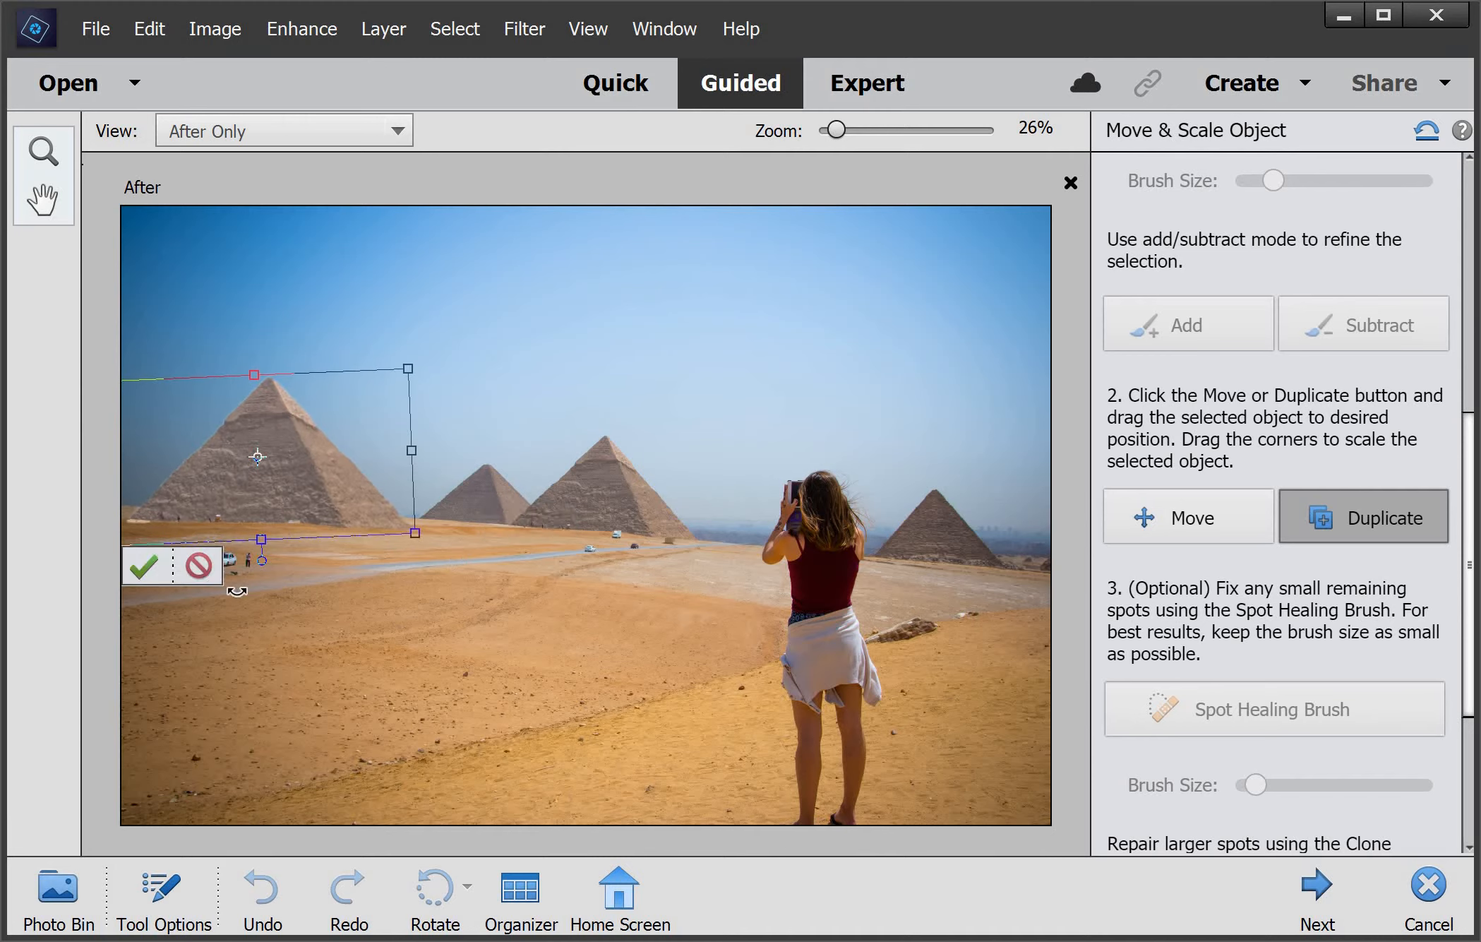
pyautogui.click(145, 564)
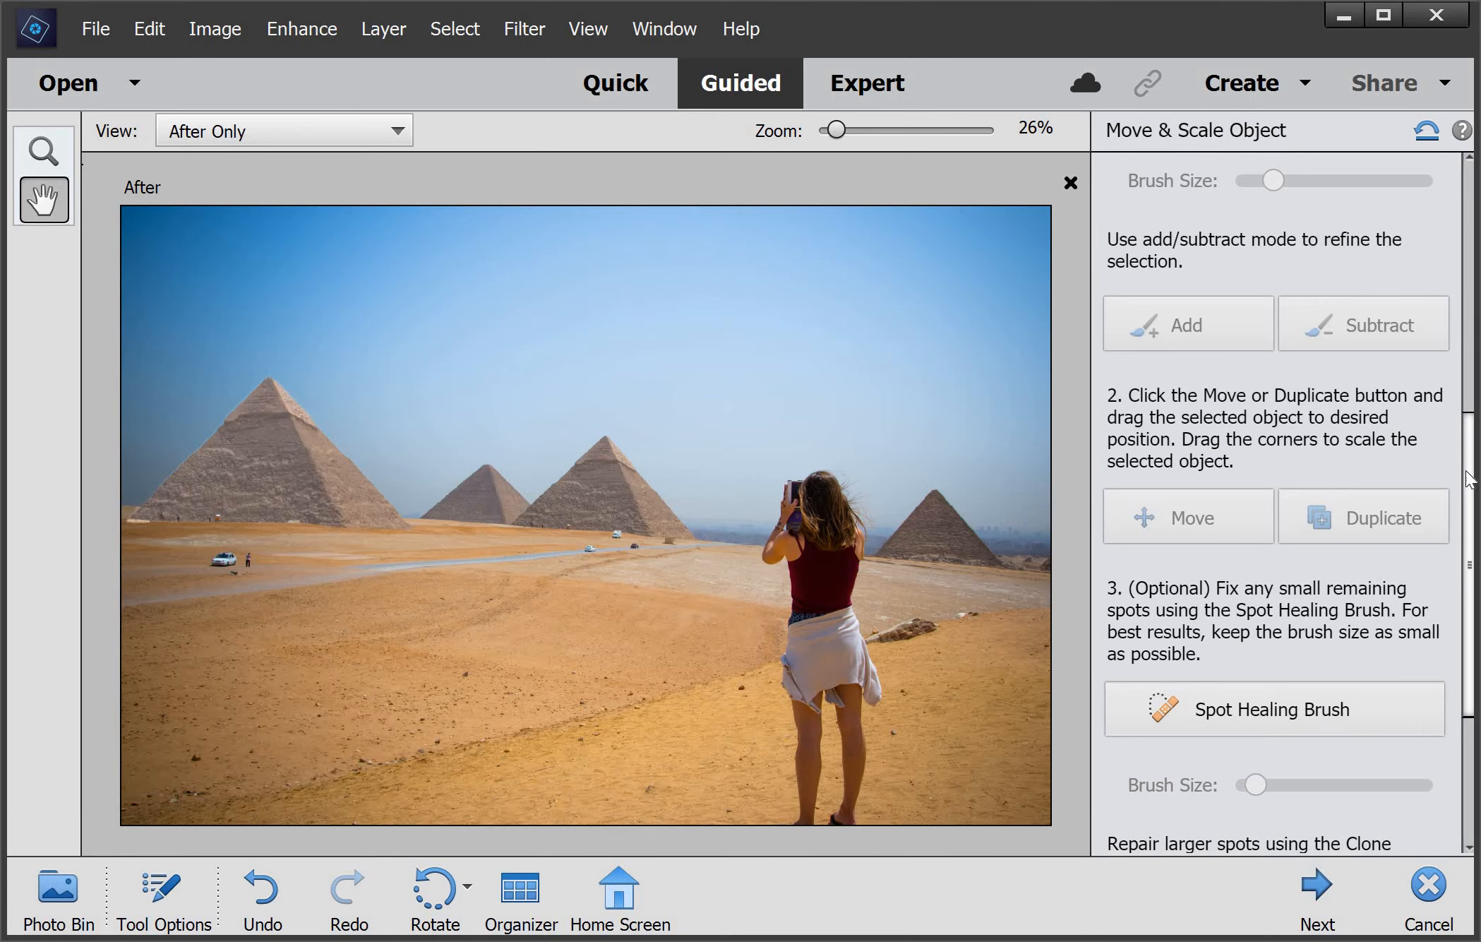
# Remove the white car, the person beside it and the small spots along the duplicated pyramid's base with the Spot Healing Brush
pyautogui.scroll(-2, 1421, 533)
pyautogui.click(1329, 605)
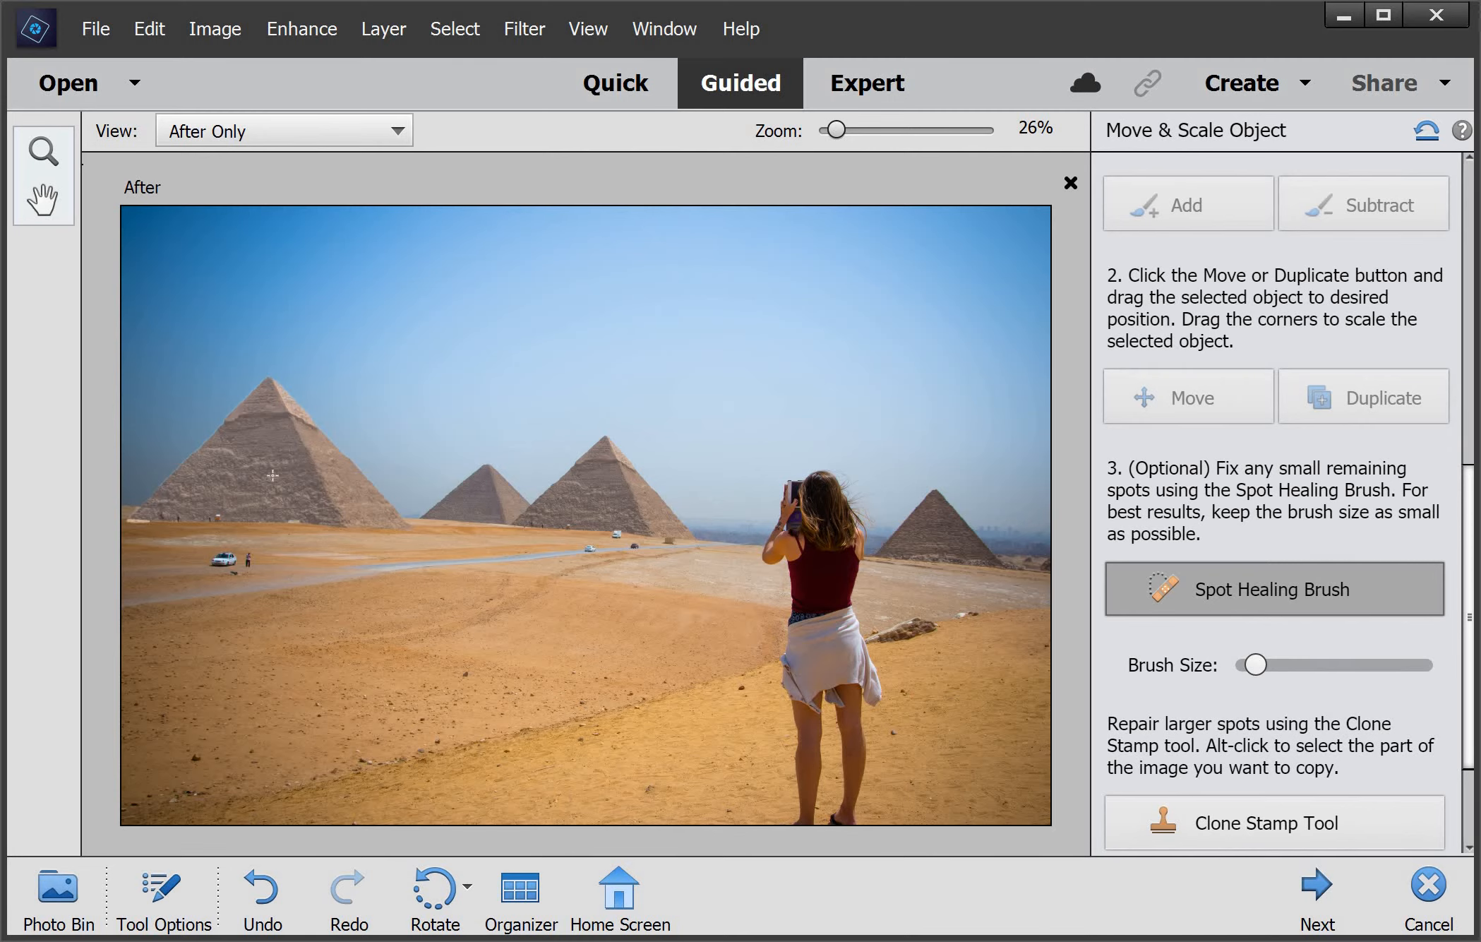
pyautogui.hotkey('ctrl', '=')
pyautogui.hotkey('ctrl', '=')
pyautogui.hotkey('ctrl', '=')
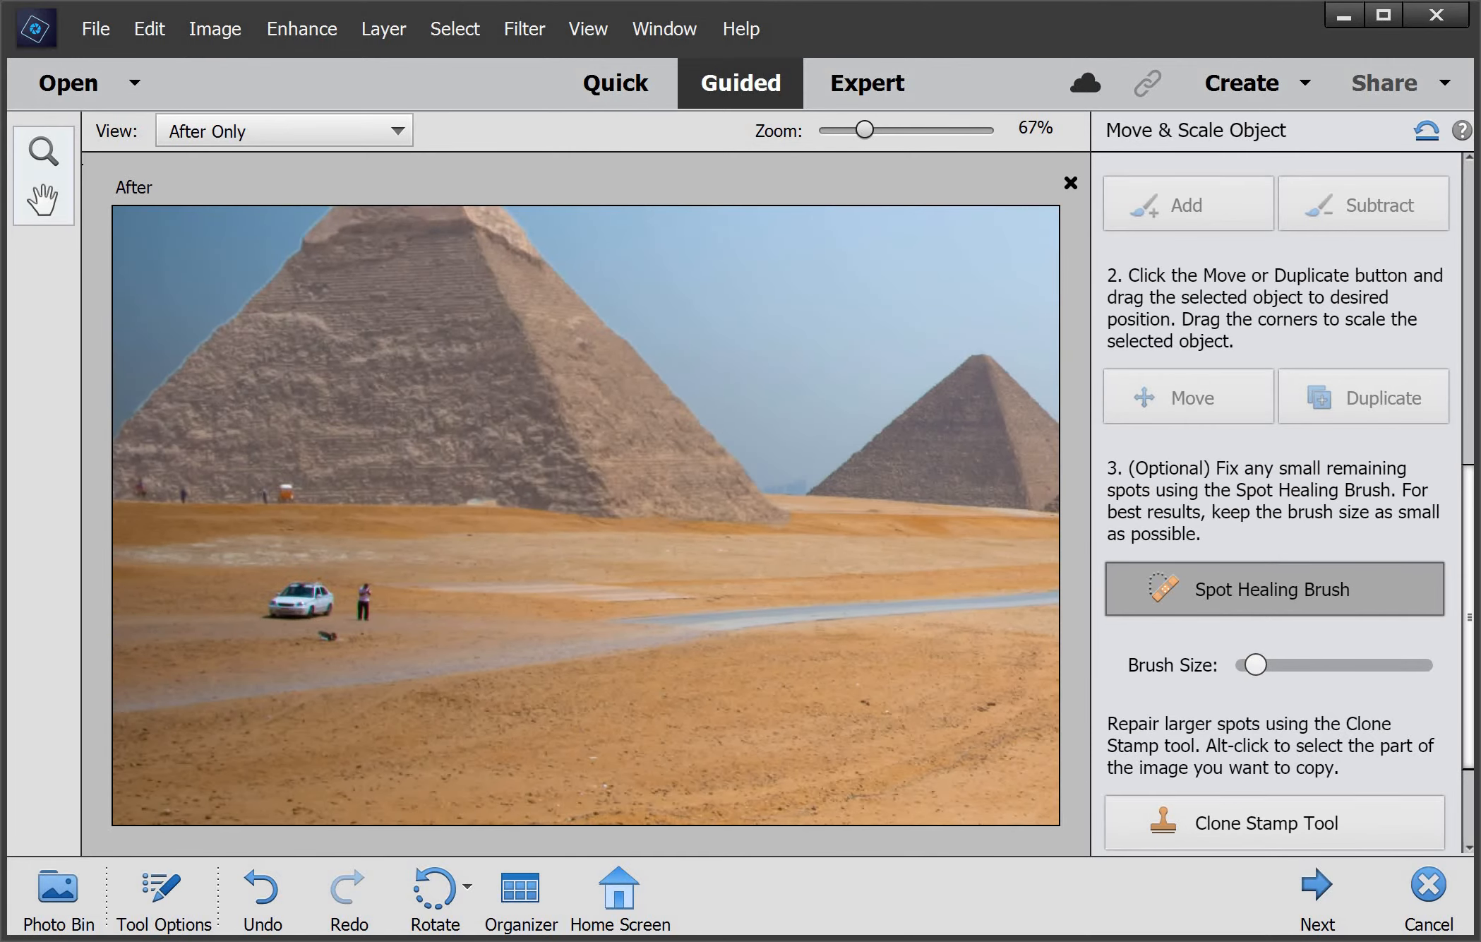
pyautogui.moveTo(317, 605)
pyautogui.mouseDown()
pyautogui.moveTo(278, 611)
pyautogui.moveTo(338, 621)
pyautogui.moveTo(357, 586)
pyautogui.mouseUp()
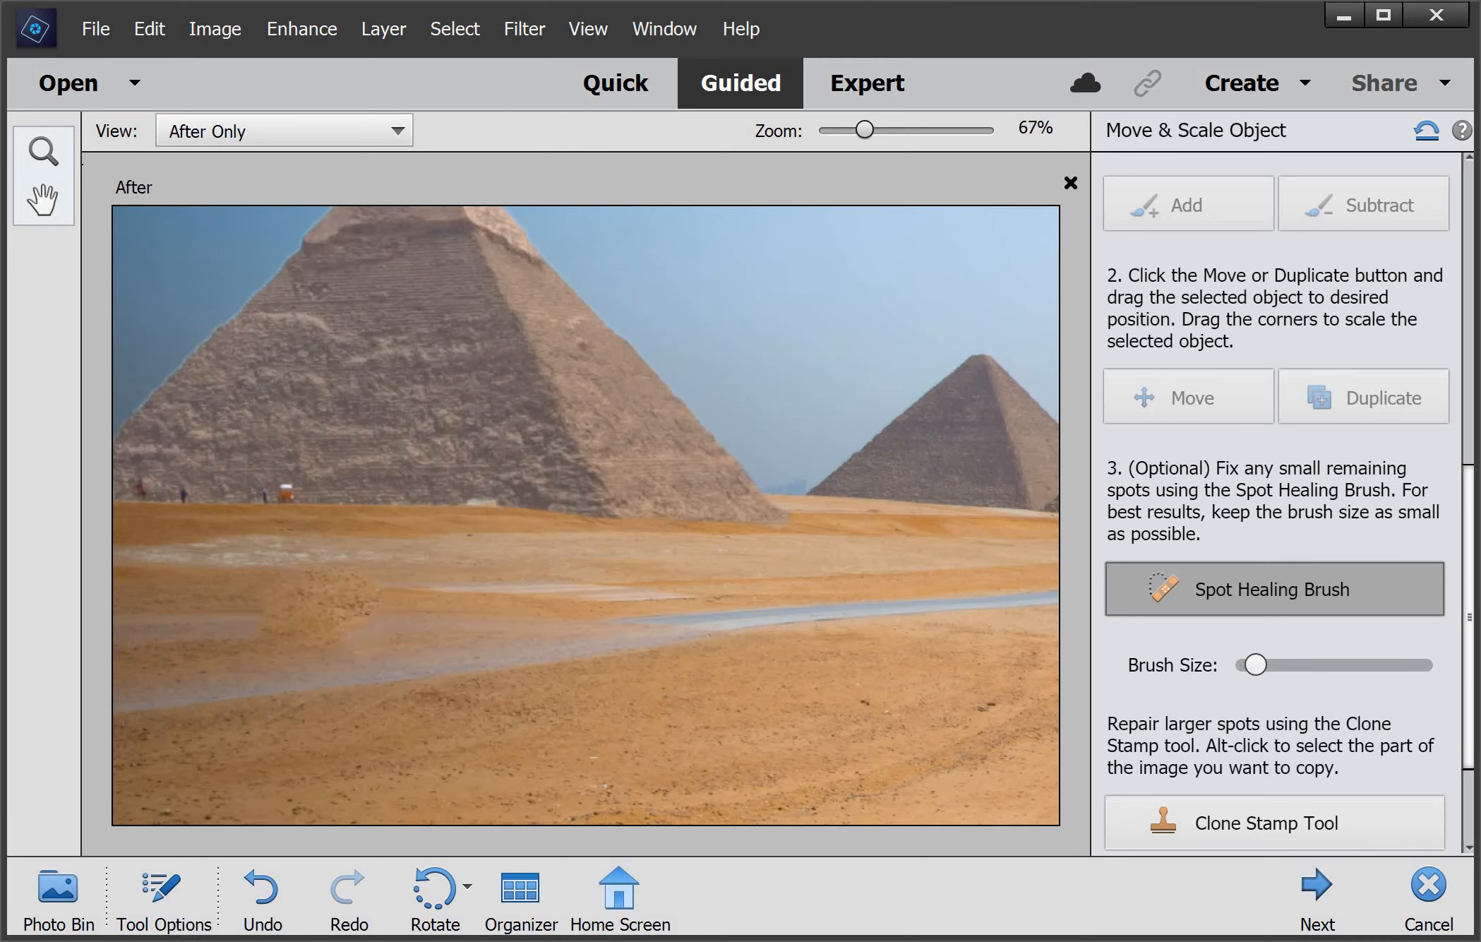
pyautogui.click(283, 491)
pyautogui.click(181, 497)
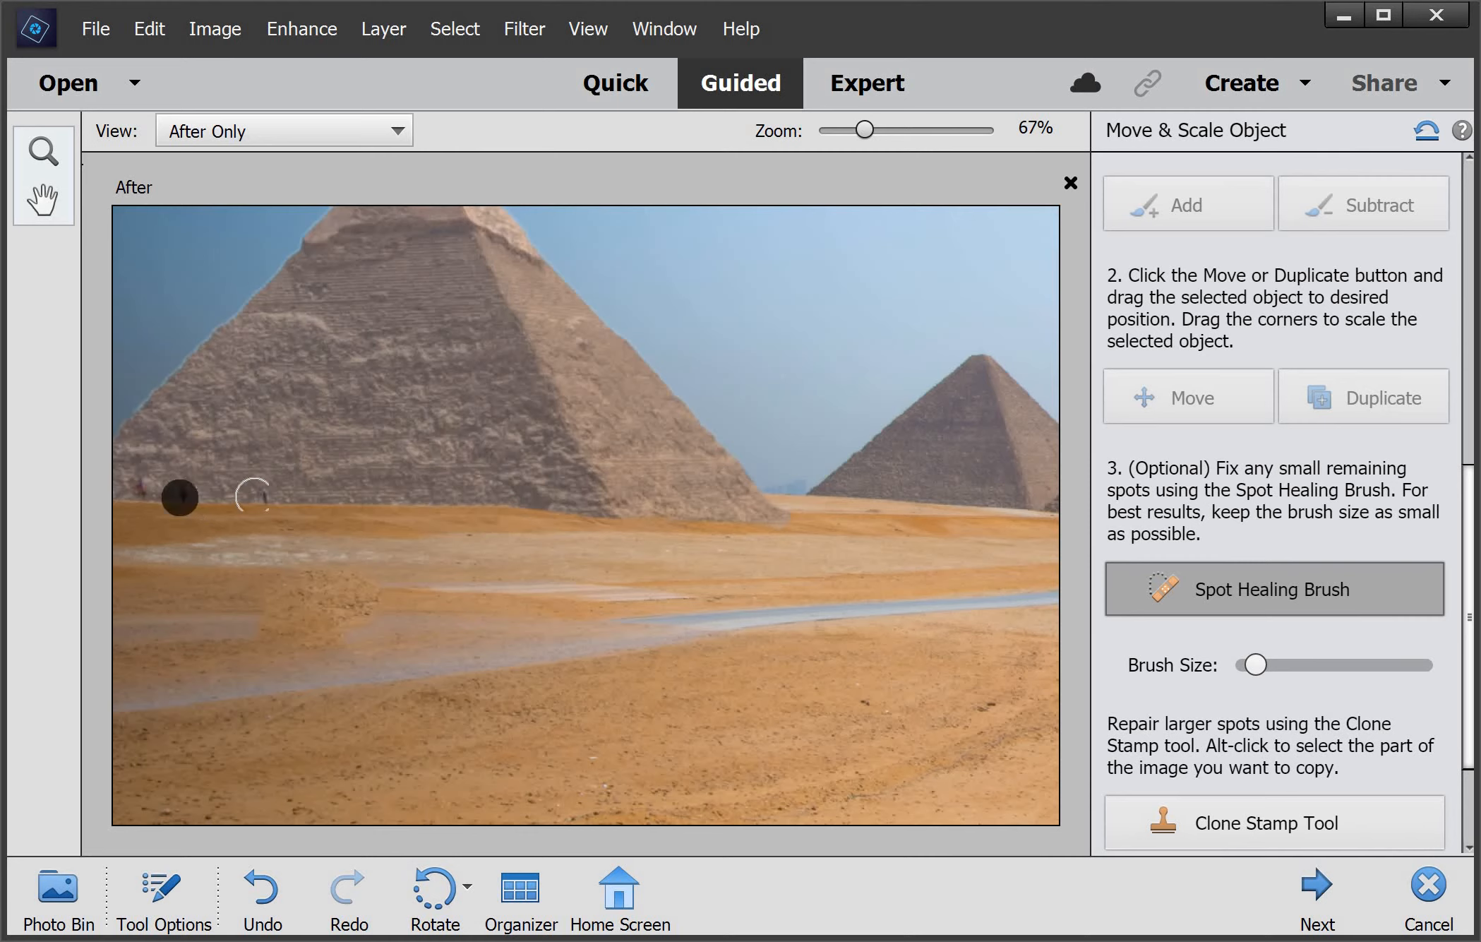
pyautogui.click(132, 486)
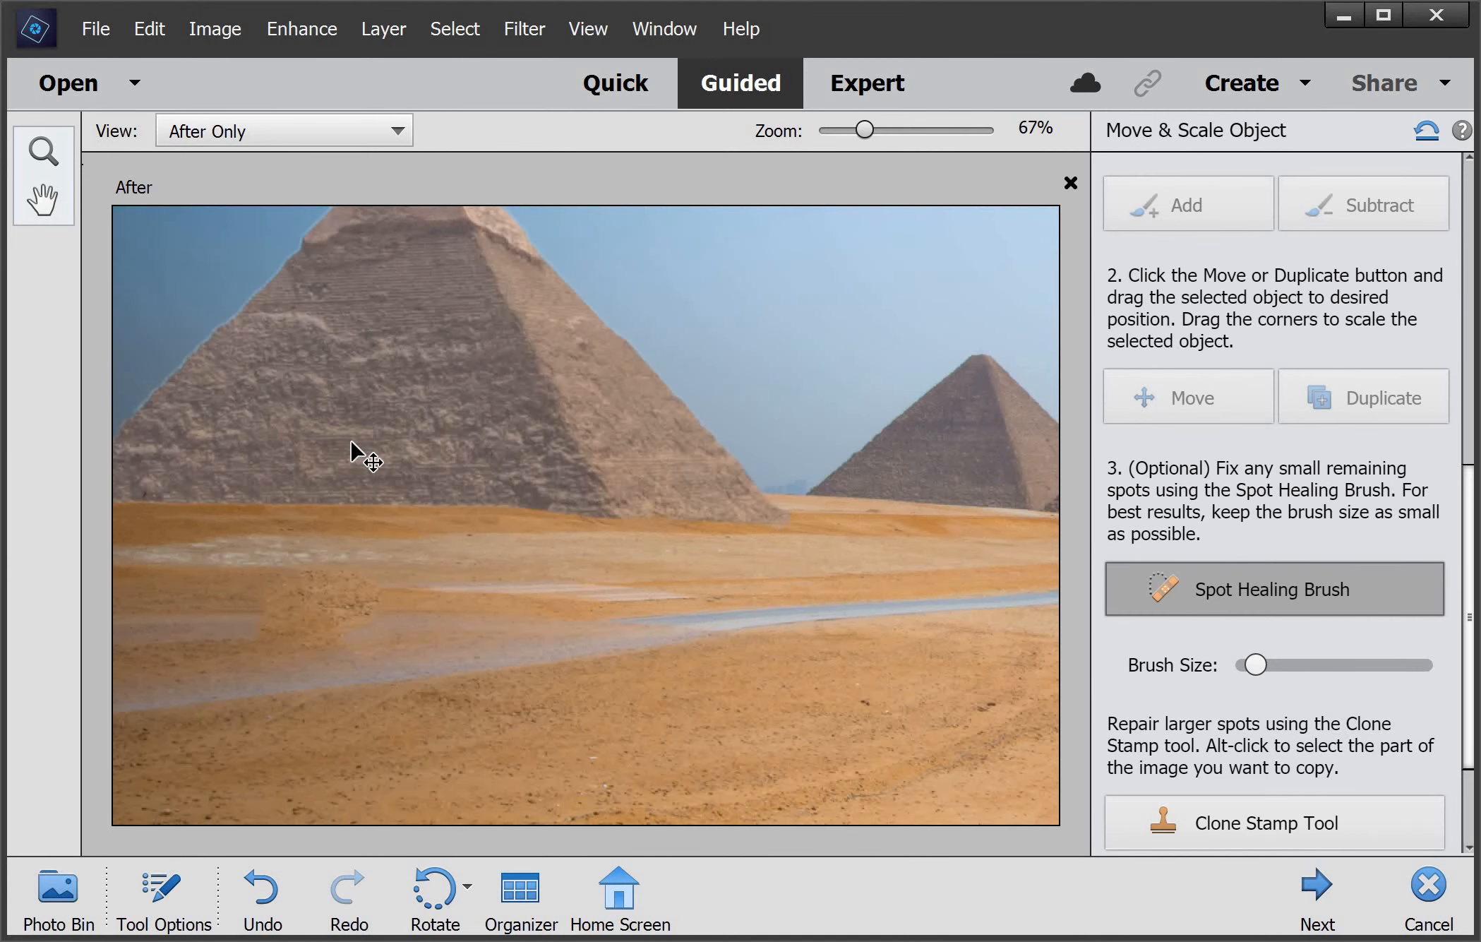
pyautogui.hotkey('ctrl', '0')
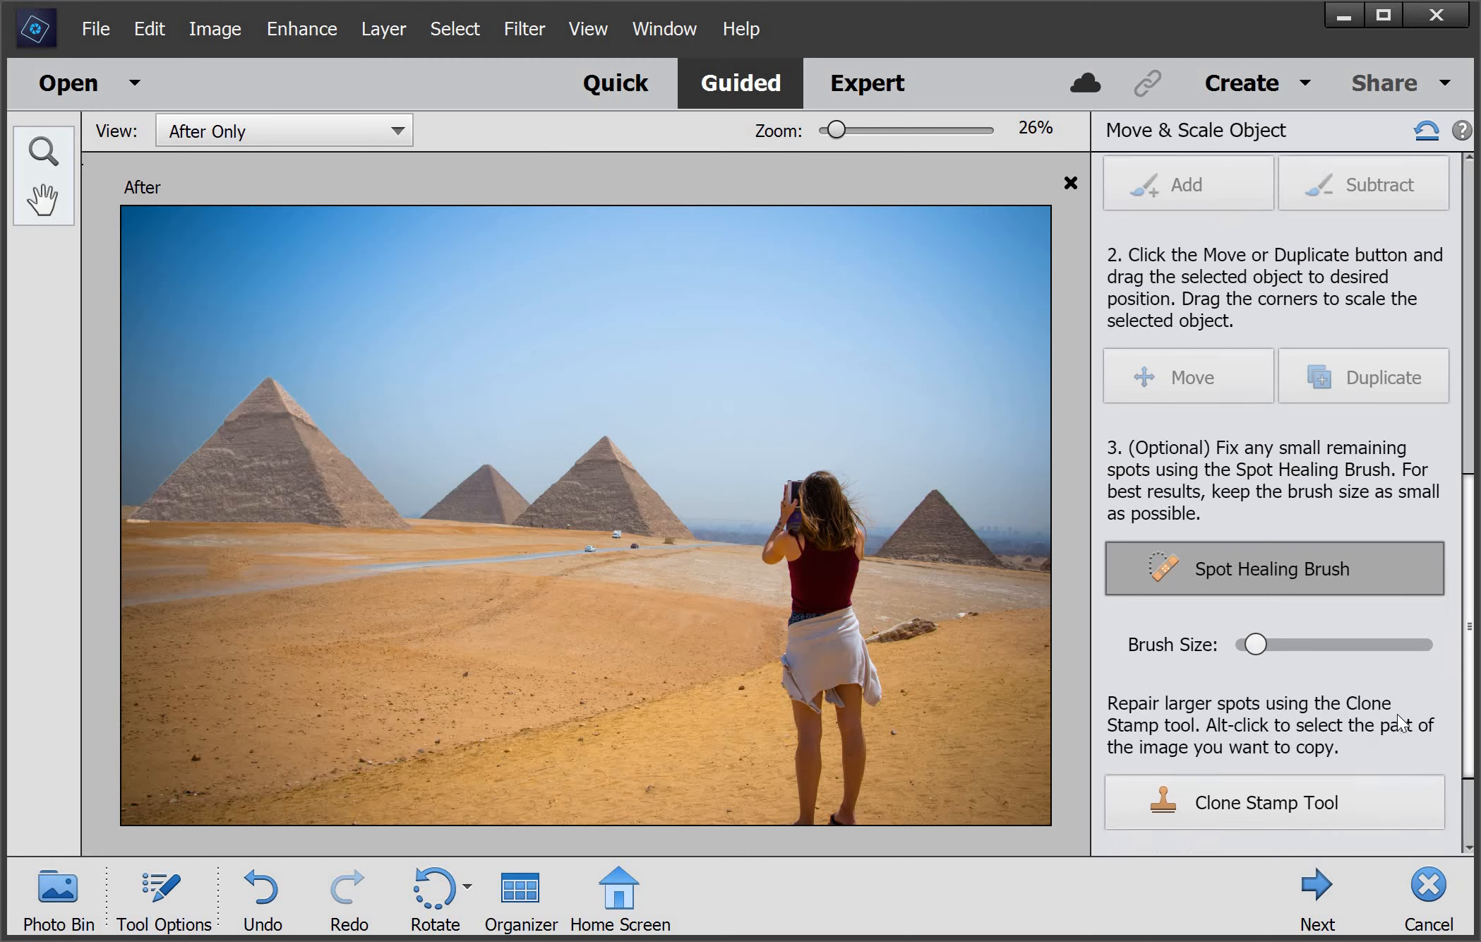
# Finish the Move & Scale Object edits and proceed to the save, continue-editing and share options
pyautogui.scroll(-3, 1396, 713)
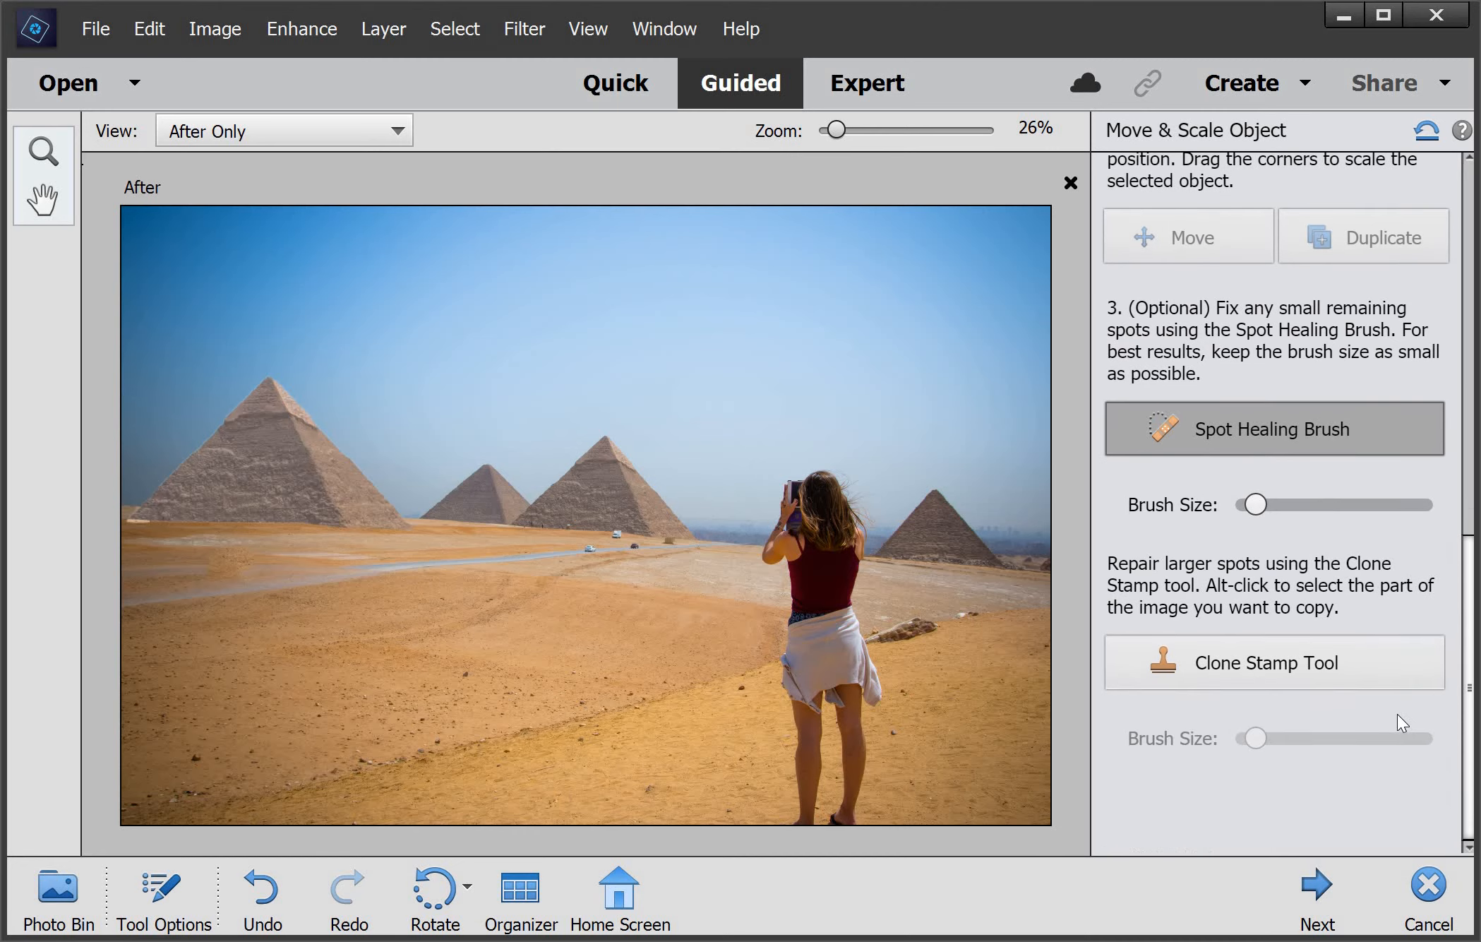
pyautogui.click(1322, 889)
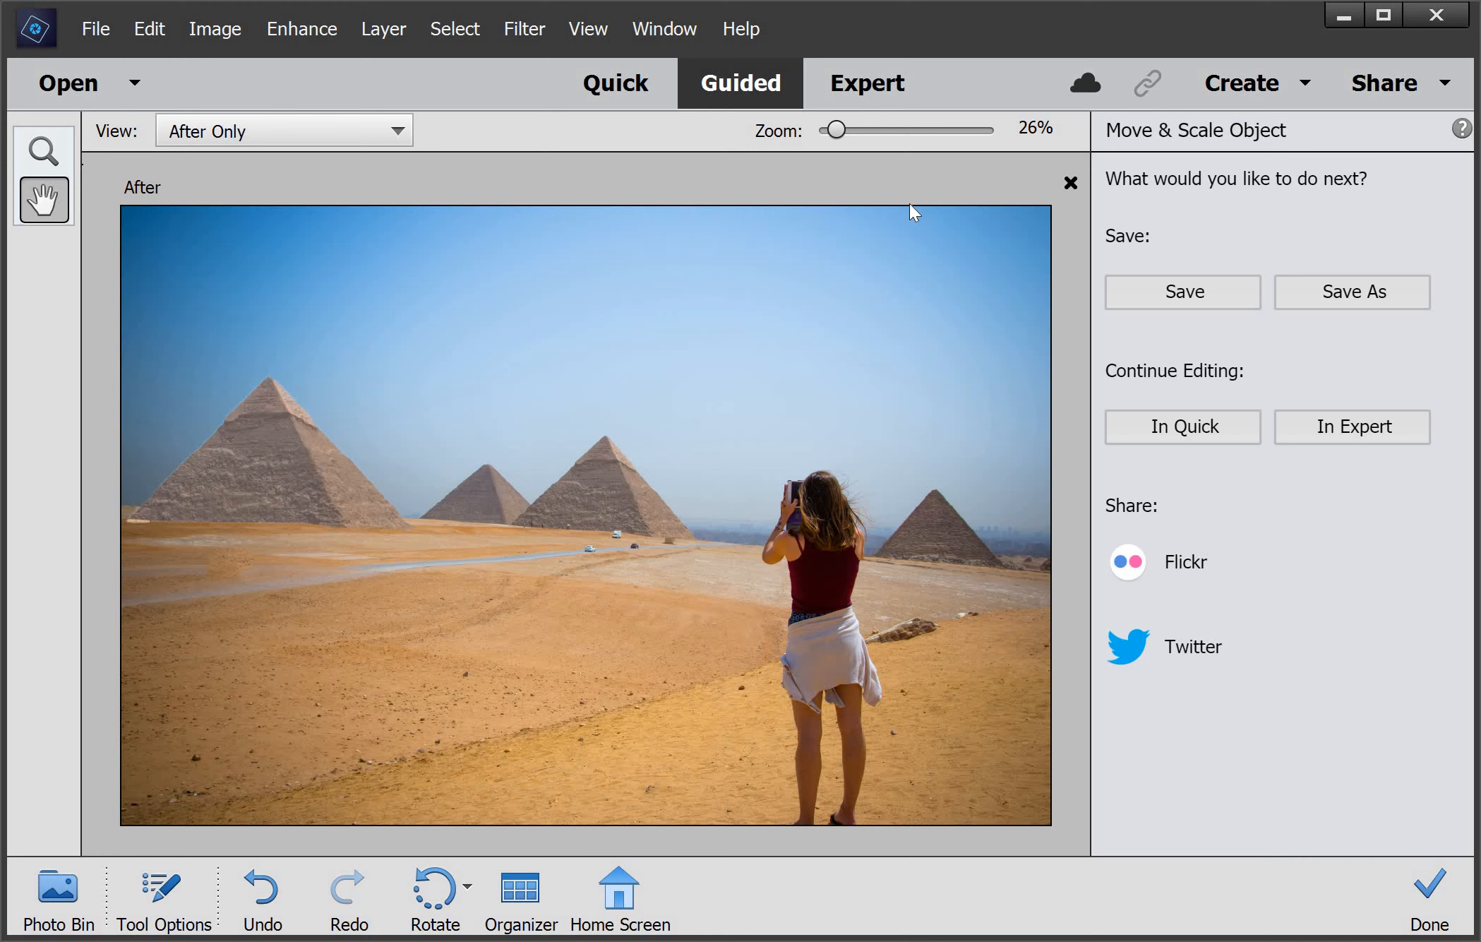
# Compare the original and edited photo around the duplicated pyramid in the Before & After - Horizontal view and the Before & After - Vertical view
pyautogui.click(222, 133)
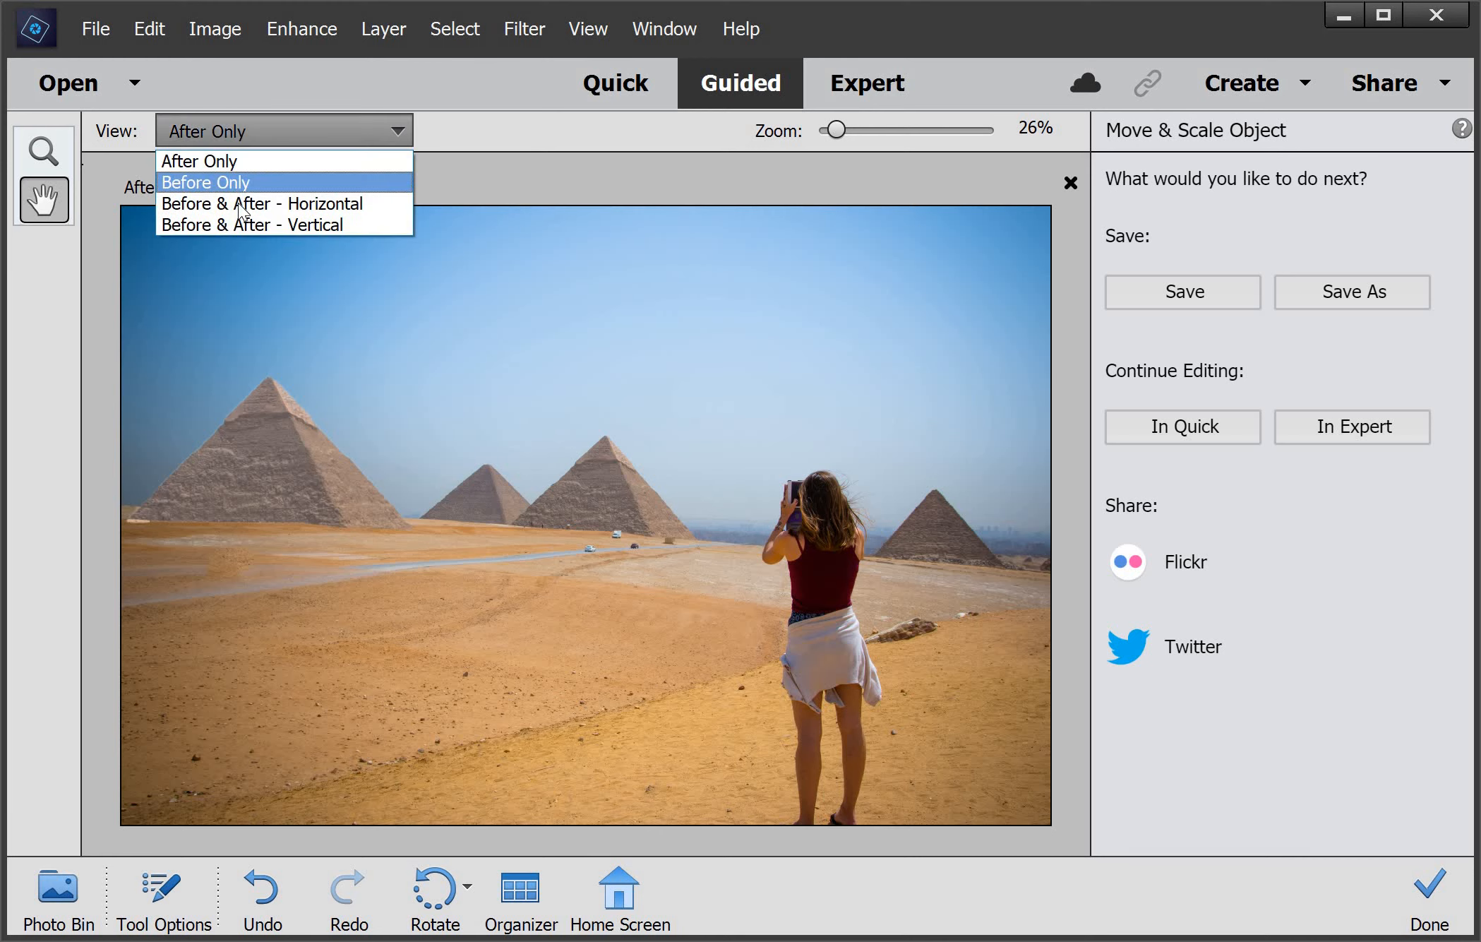
pyautogui.click(239, 204)
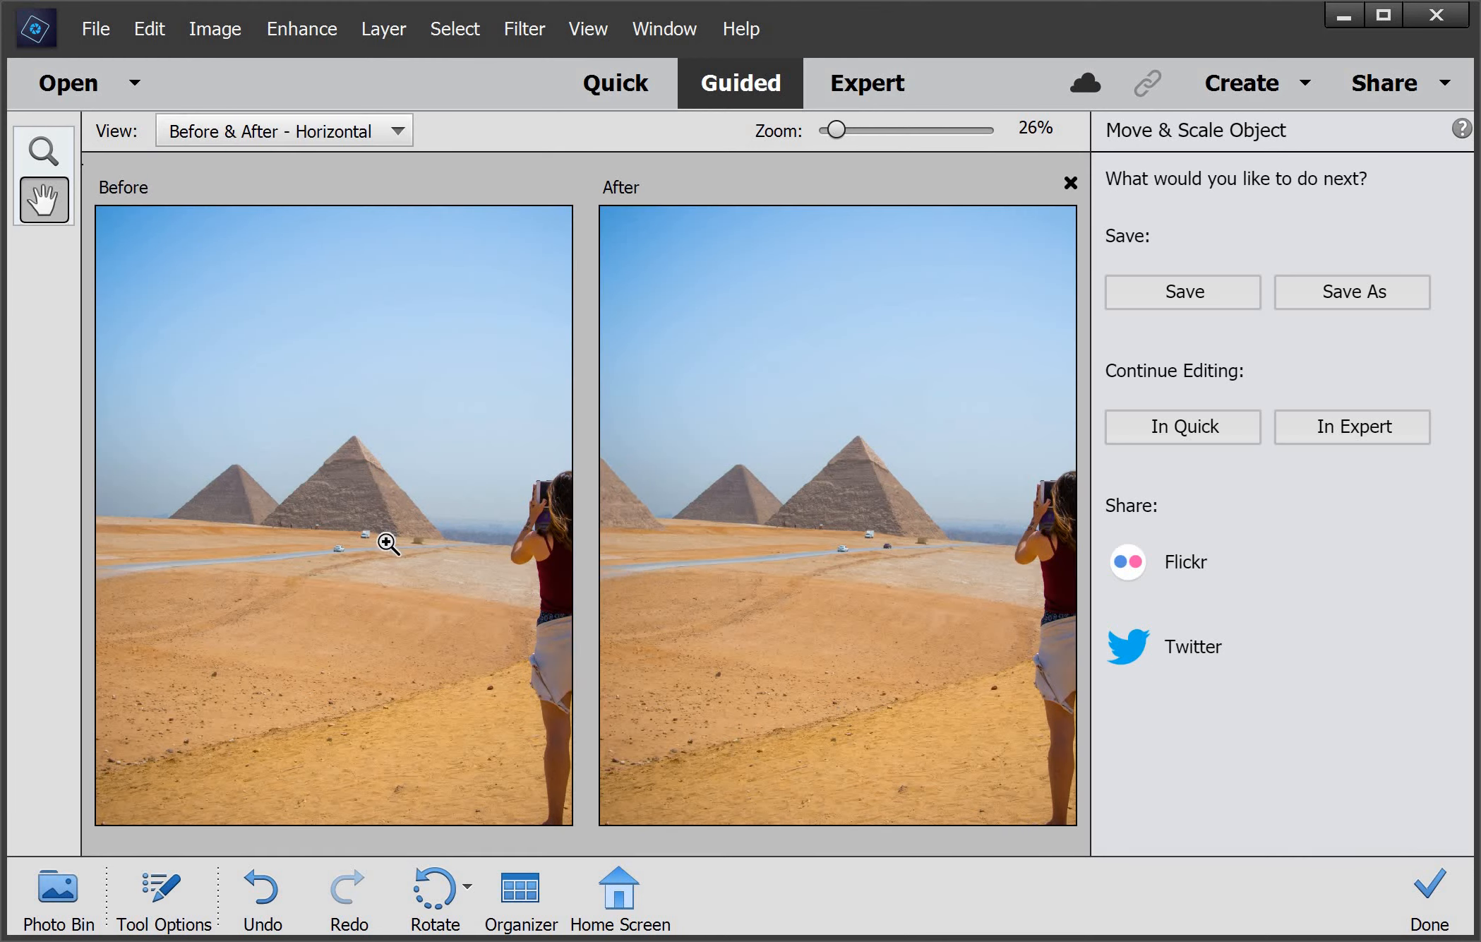
pyautogui.hotkey('ctrl', '-')
pyautogui.moveTo(430, 605); pyautogui.dragTo(616, 614)
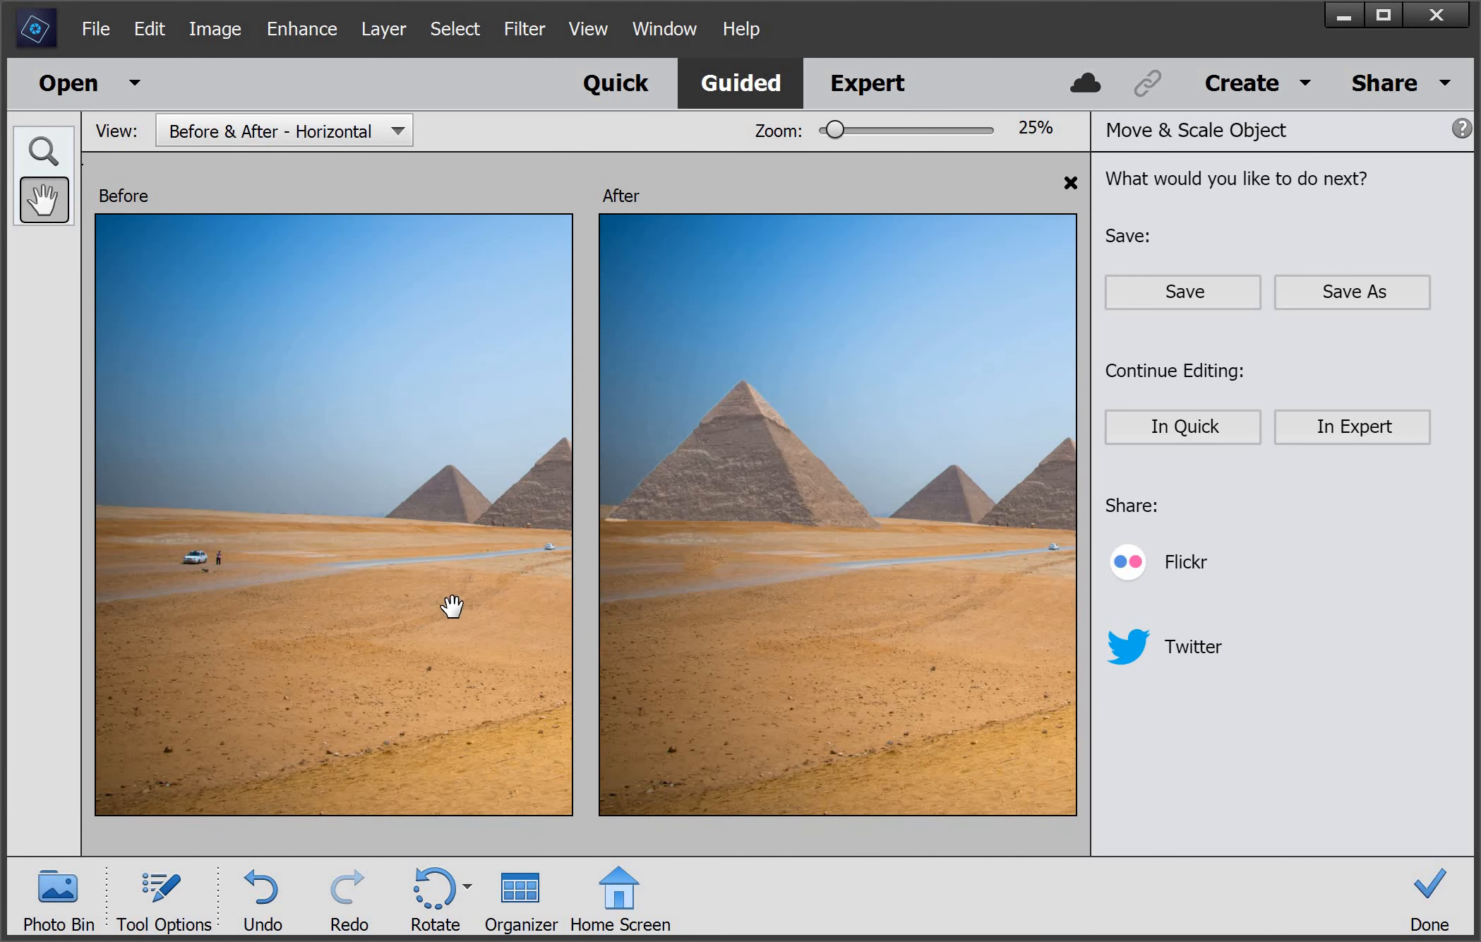
pyautogui.moveTo(452, 606)
pyautogui.mouseDown()
pyautogui.moveTo(425, 602)
pyautogui.moveTo(446, 614)
pyautogui.mouseUp()
pyautogui.click(318, 132)
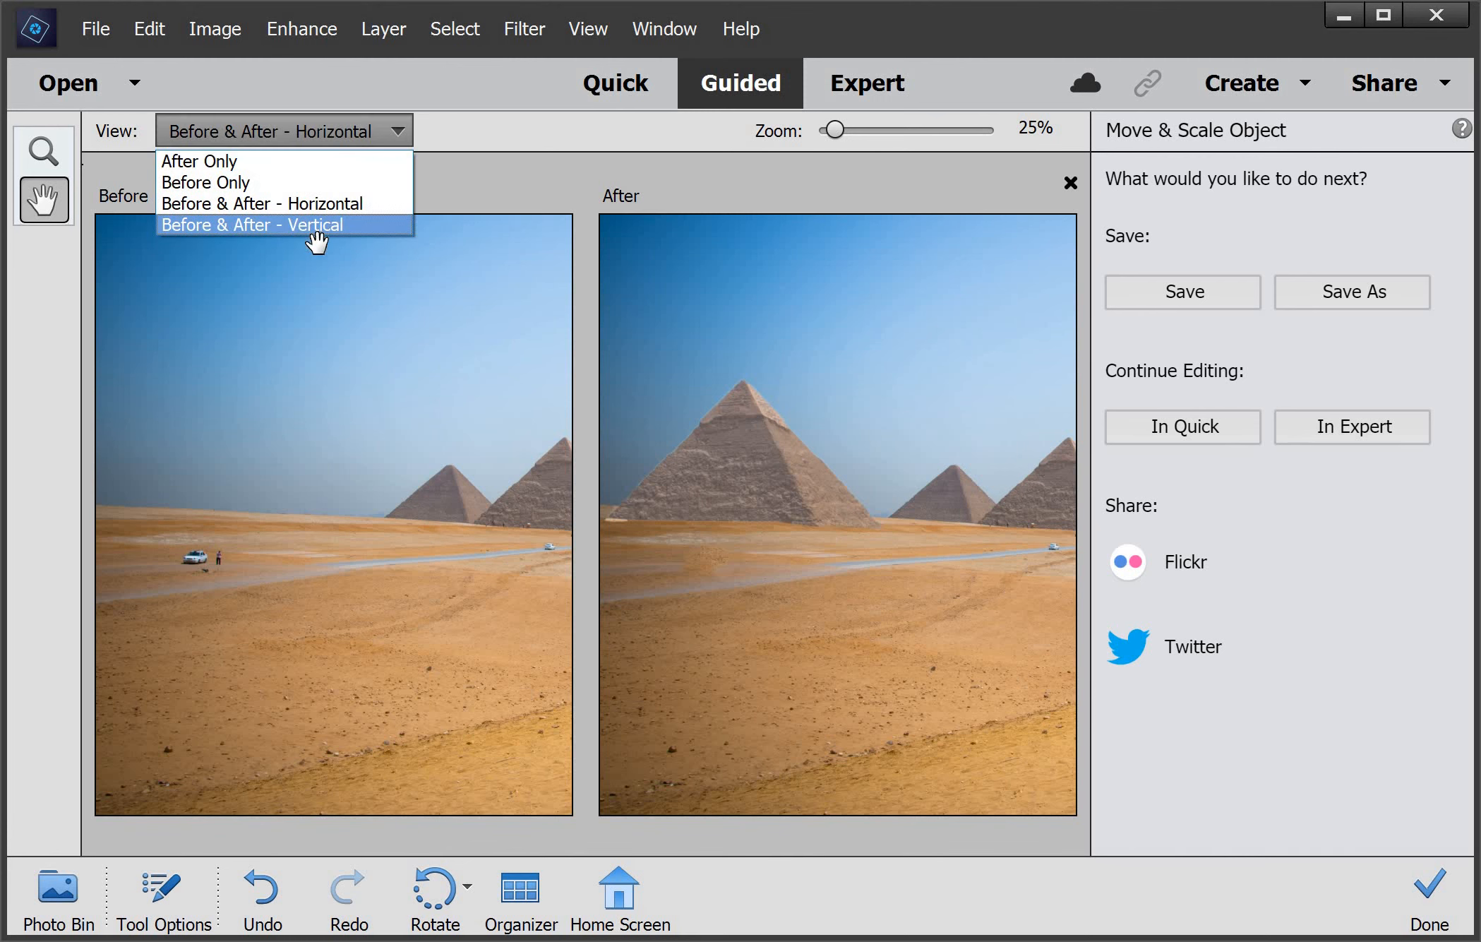
pyautogui.click(317, 225)
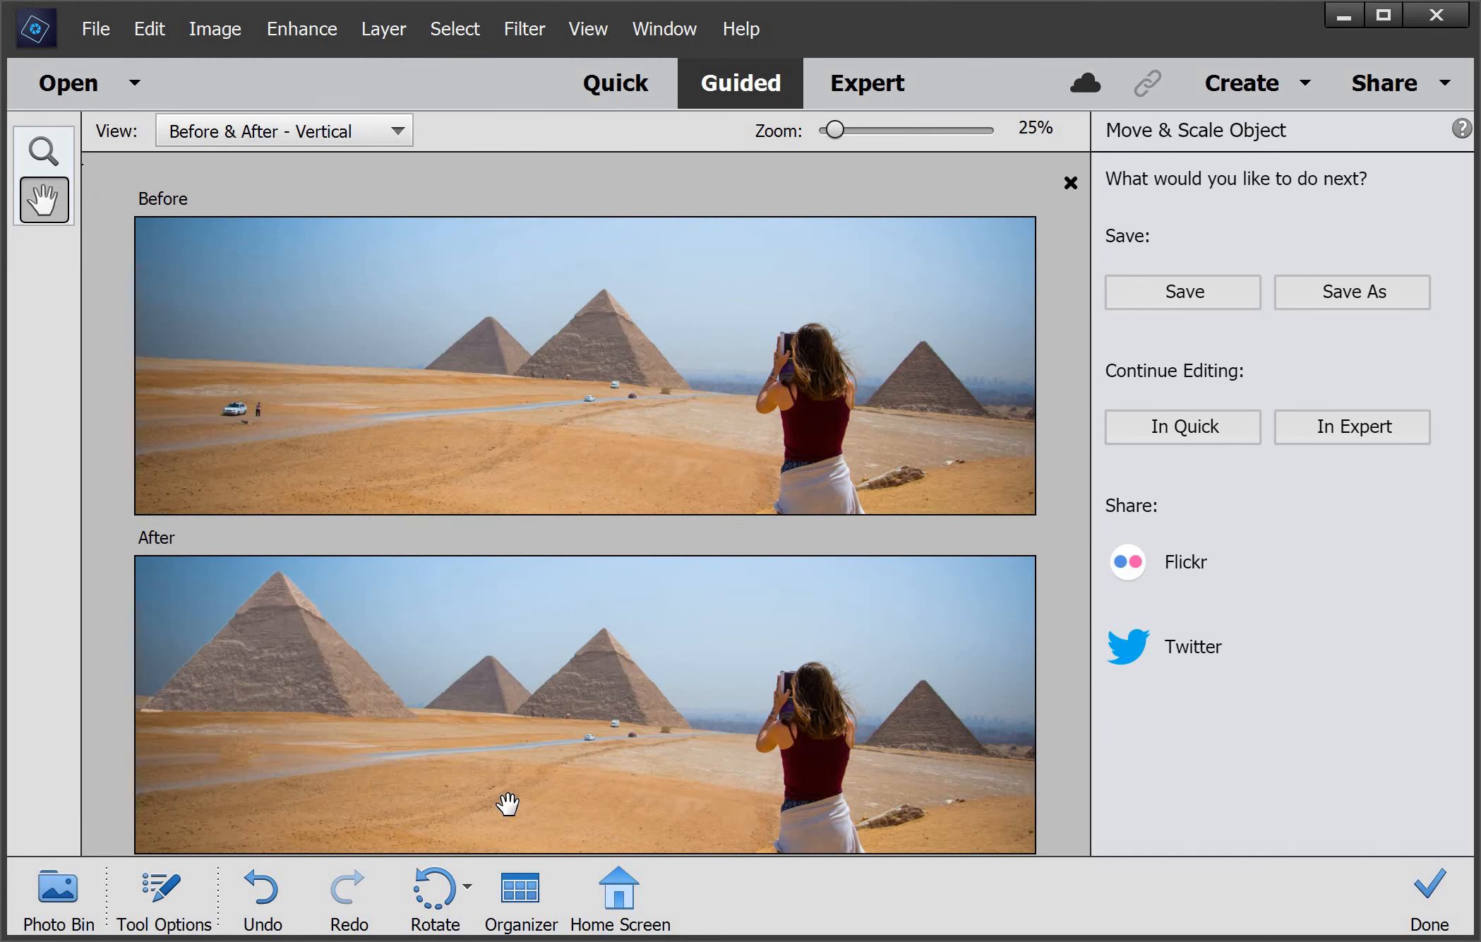